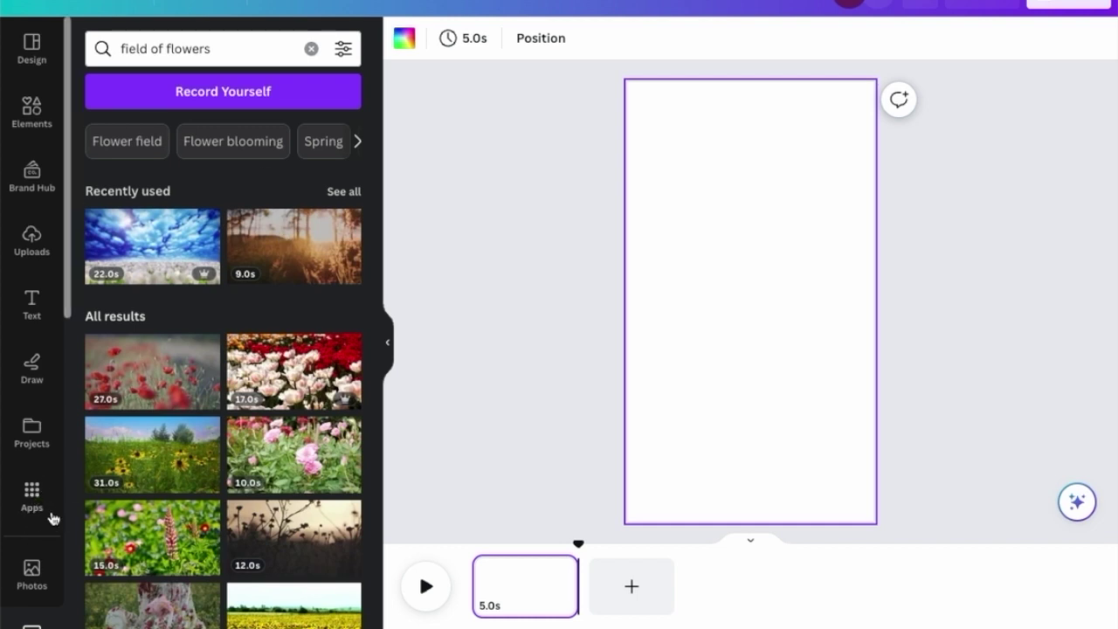
- Add the 15-second cloudy sky clip from recently used videos and set it as the page background
scroll(52, 518, "down", 3)
left_click(49, 387)
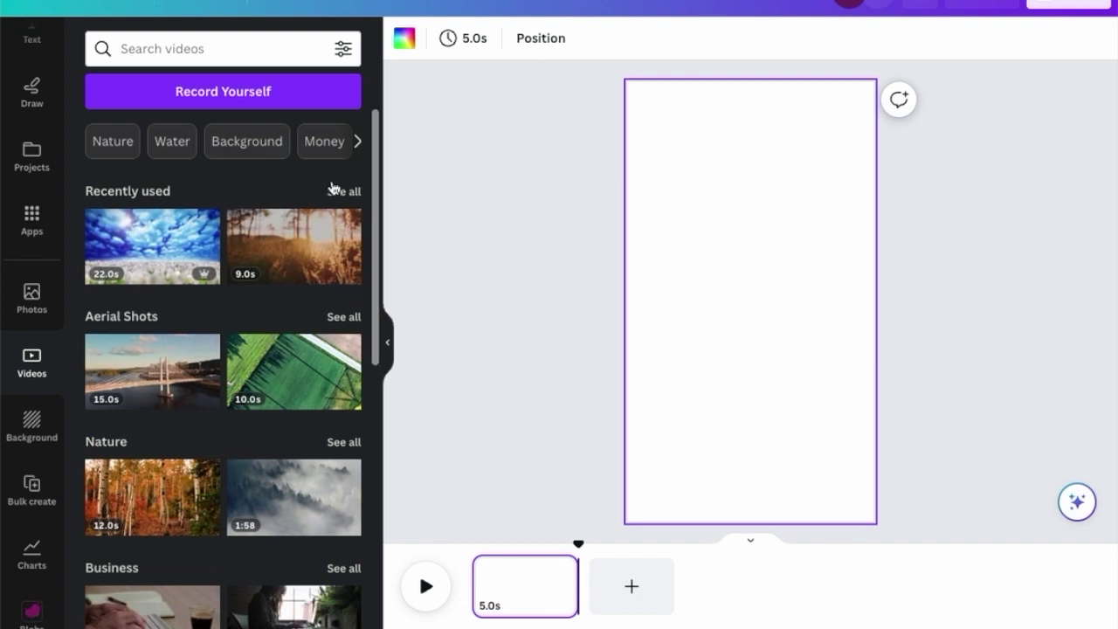
left_click(340, 191)
scroll(229, 437, "down", 2)
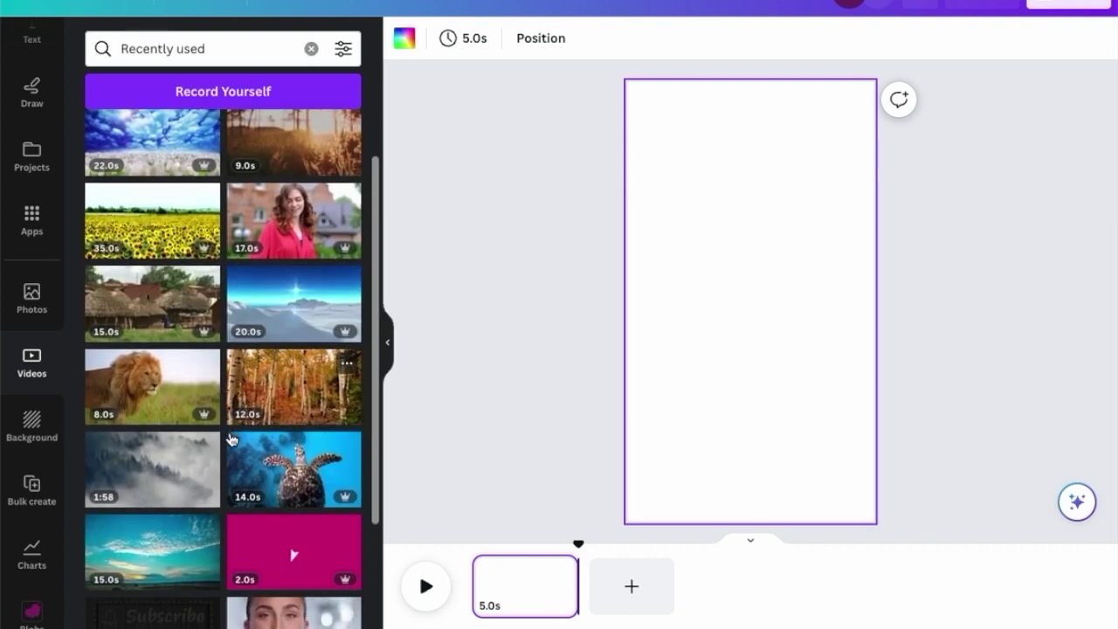
scroll(231, 438, "down", 3)
left_click(187, 369)
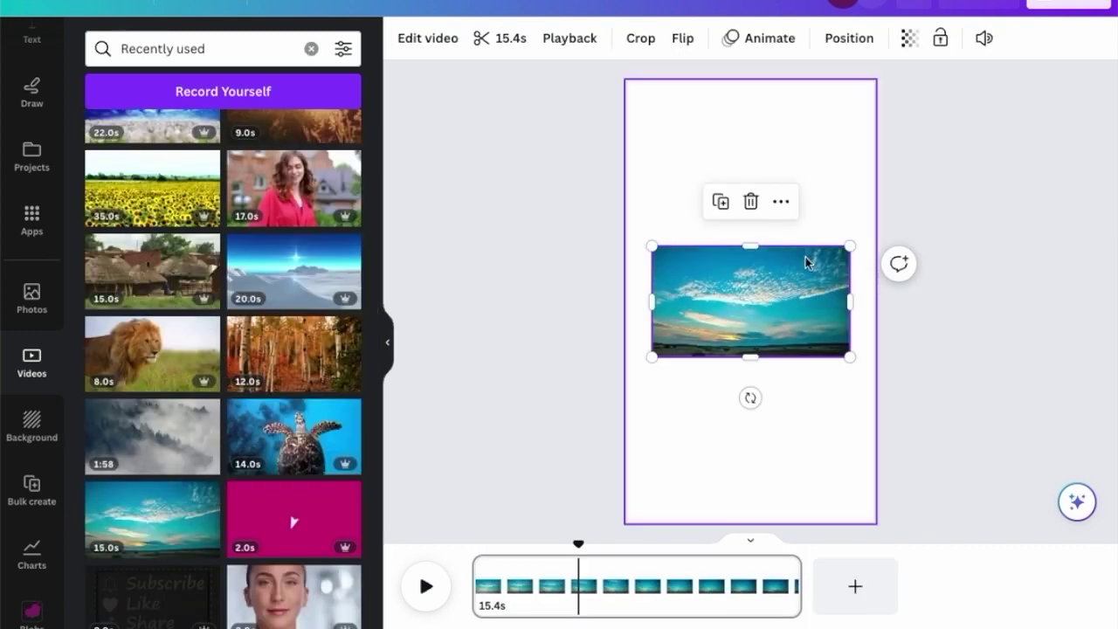
right_click(806, 261)
left_click(852, 624)
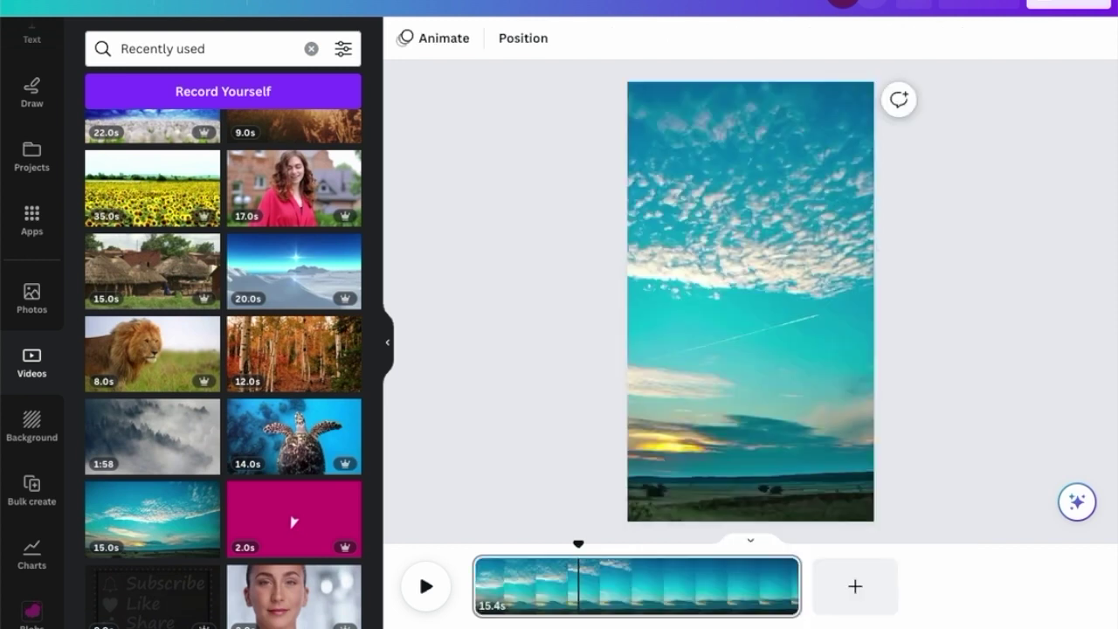
- Place the 14.0s sea turtle clip on top of the sky and select it
left_click(262, 439)
right_click(793, 313)
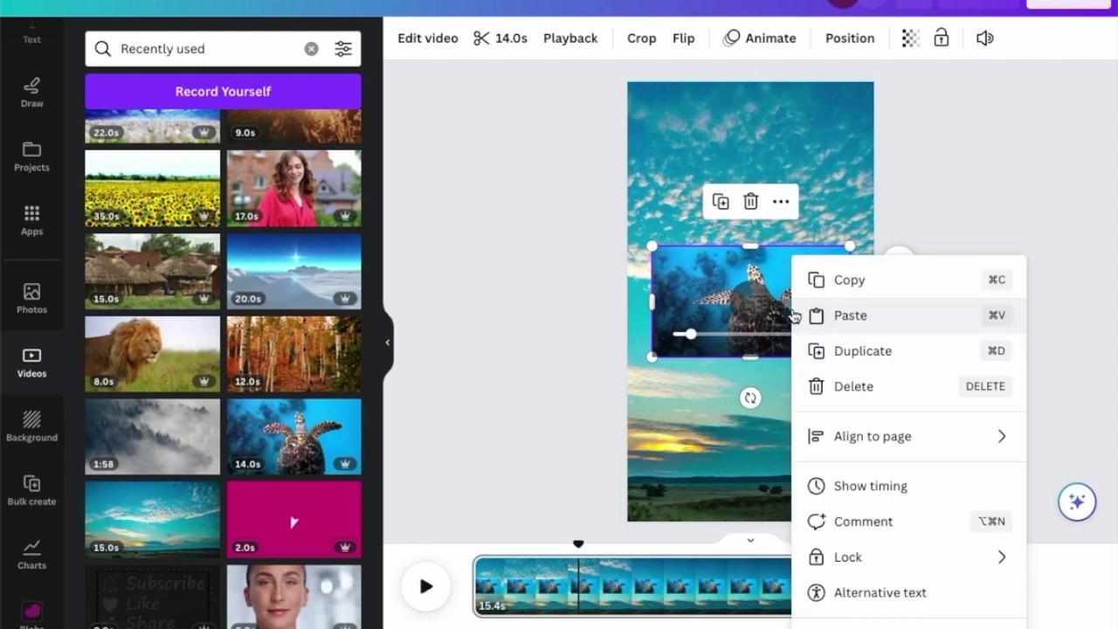
left_click(985, 187)
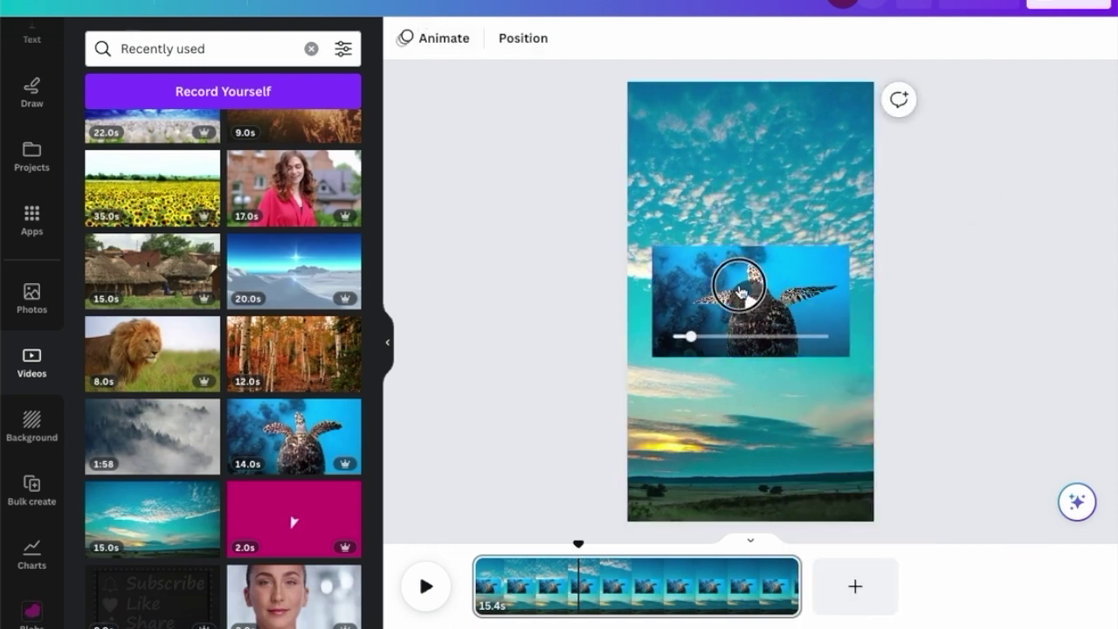
left_click(687, 264)
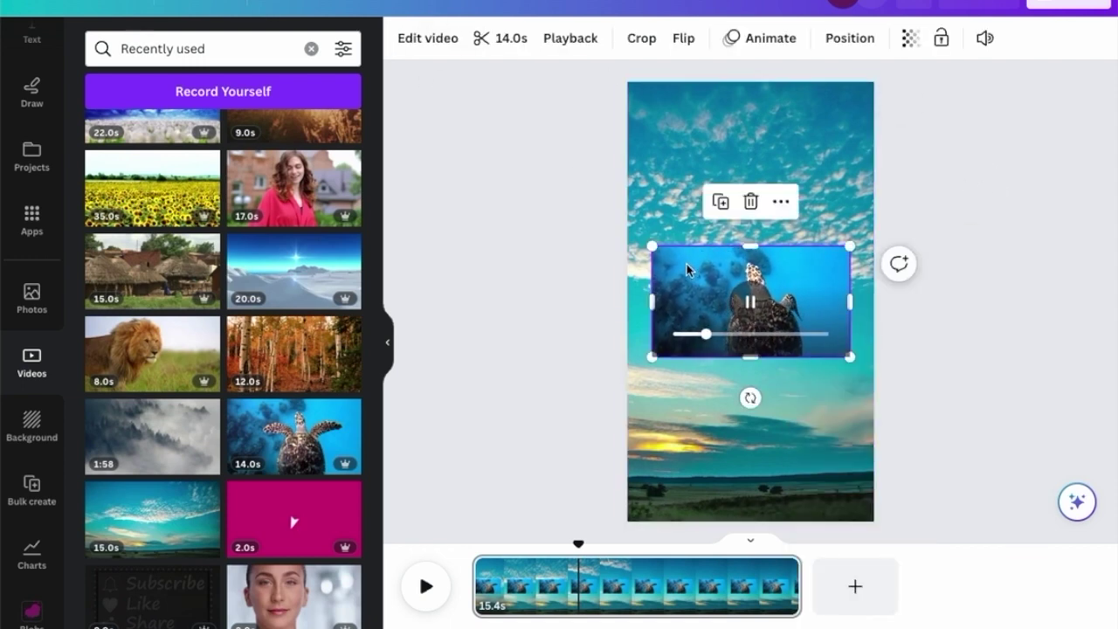
- Remove the sea turtle video's background with Background Remover
left_click(437, 40)
left_click(233, 174)
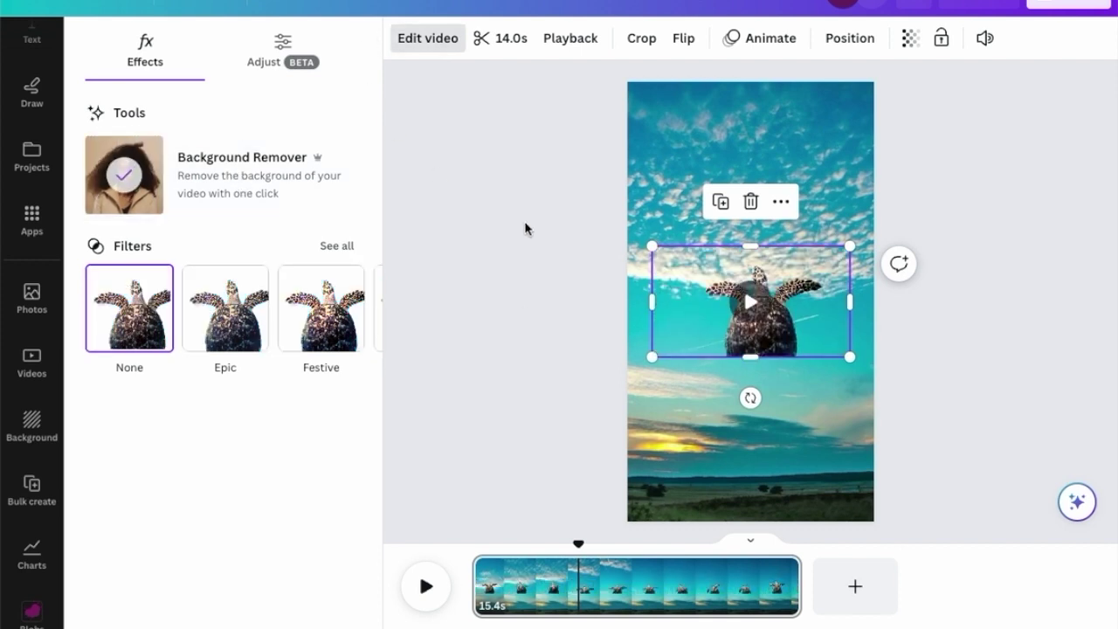
key("Escape")
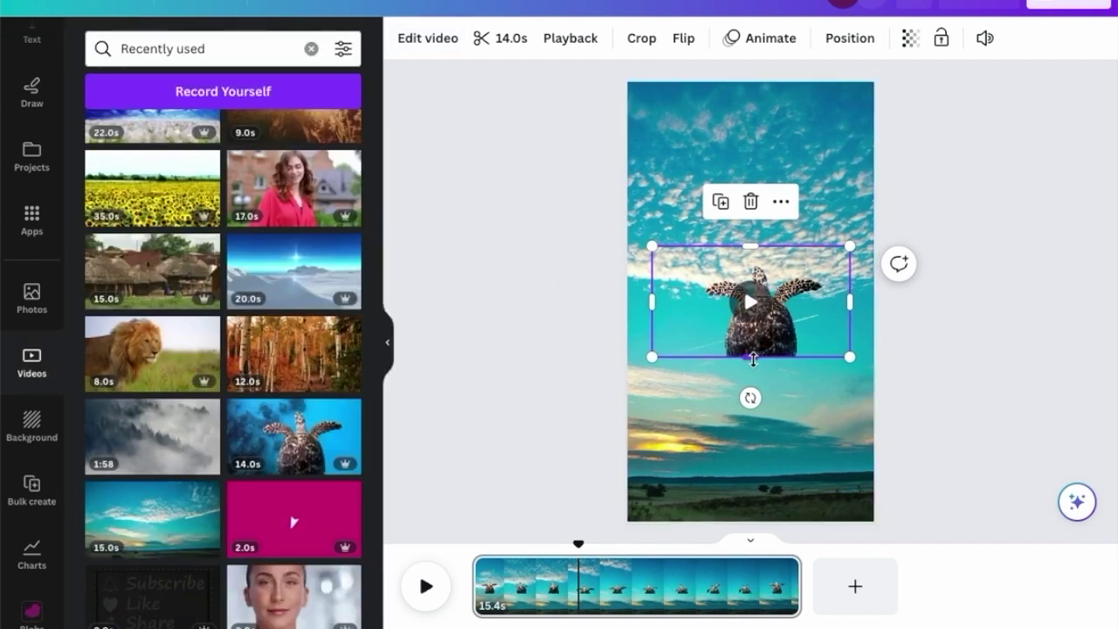
- Enlarge the cut-out turtle to the page's left edge and move it into the lower half
left_click_drag(750, 357, 752, 395)
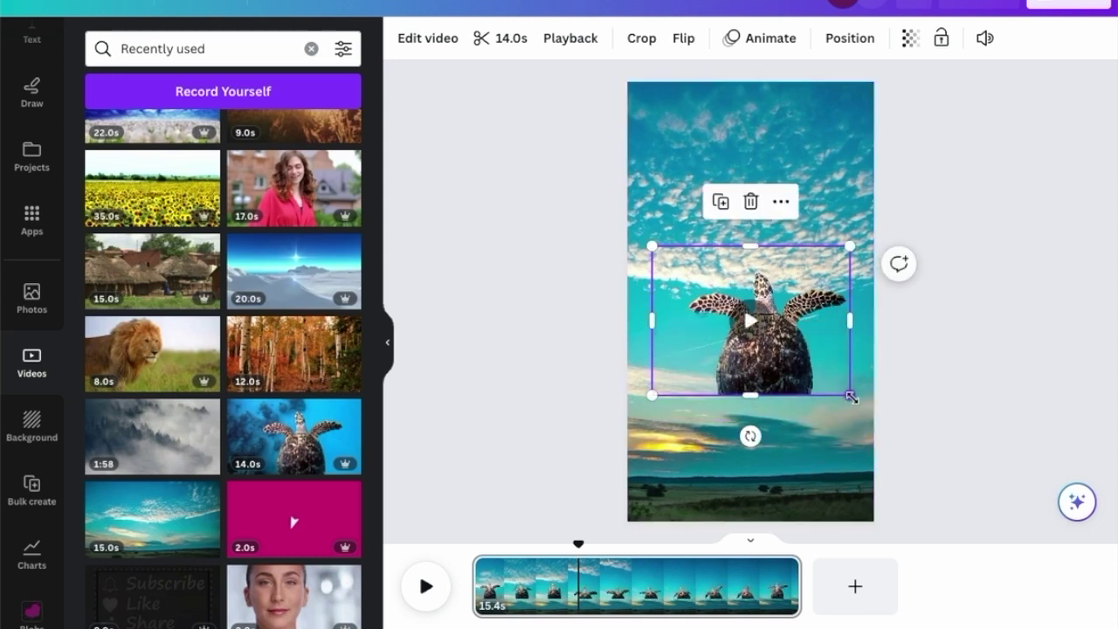
left_click_drag(850, 395, 871, 412)
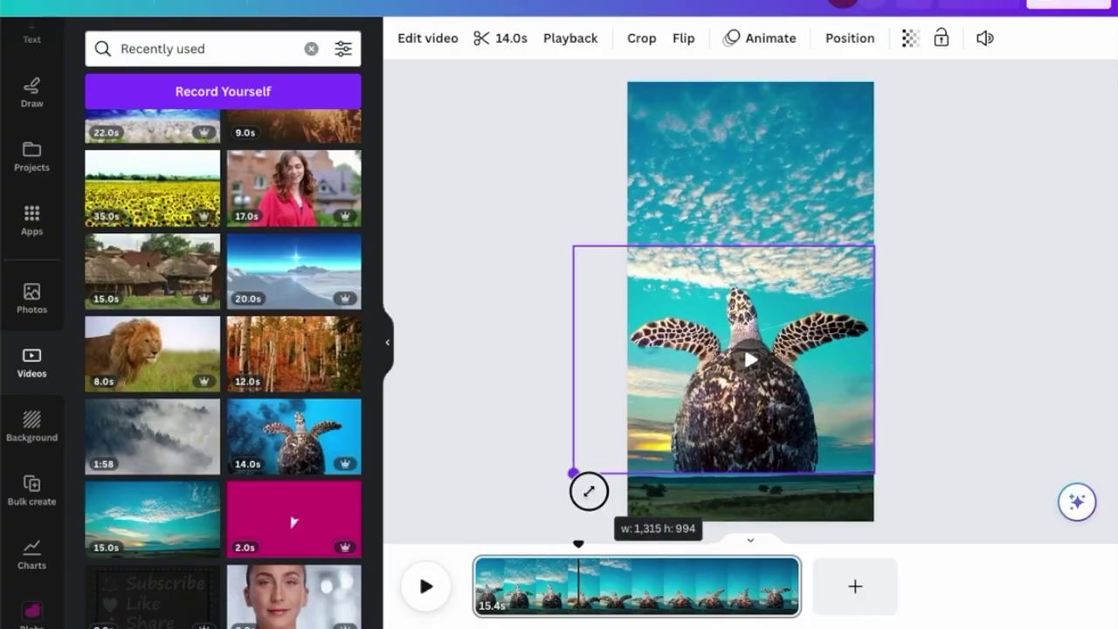
left_click_drag(581, 474, 582, 468)
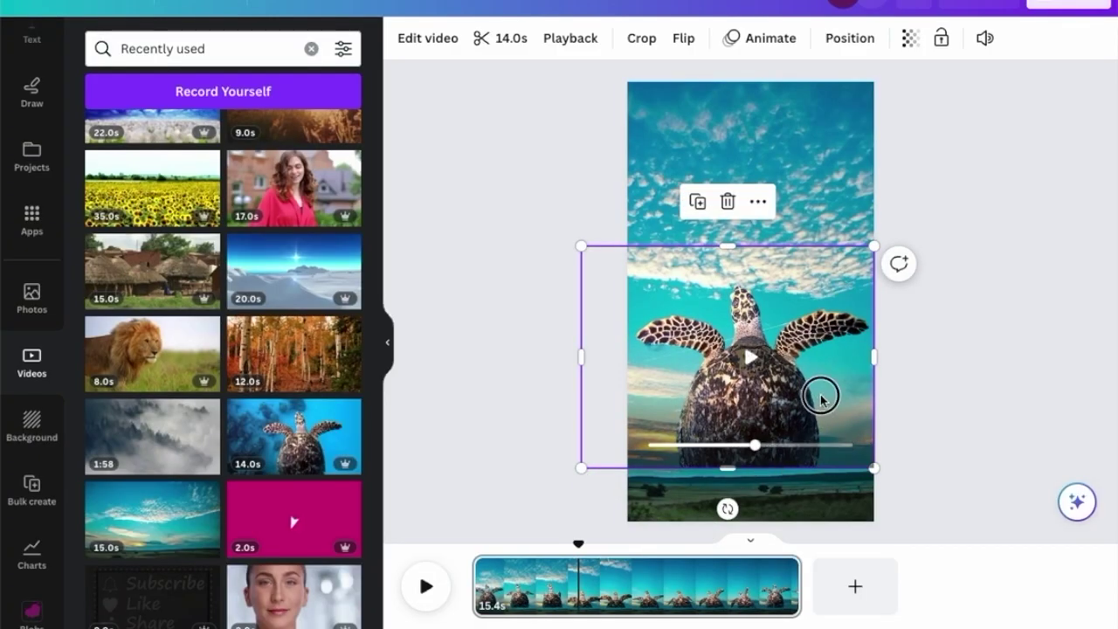
left_click_drag(821, 397, 824, 447)
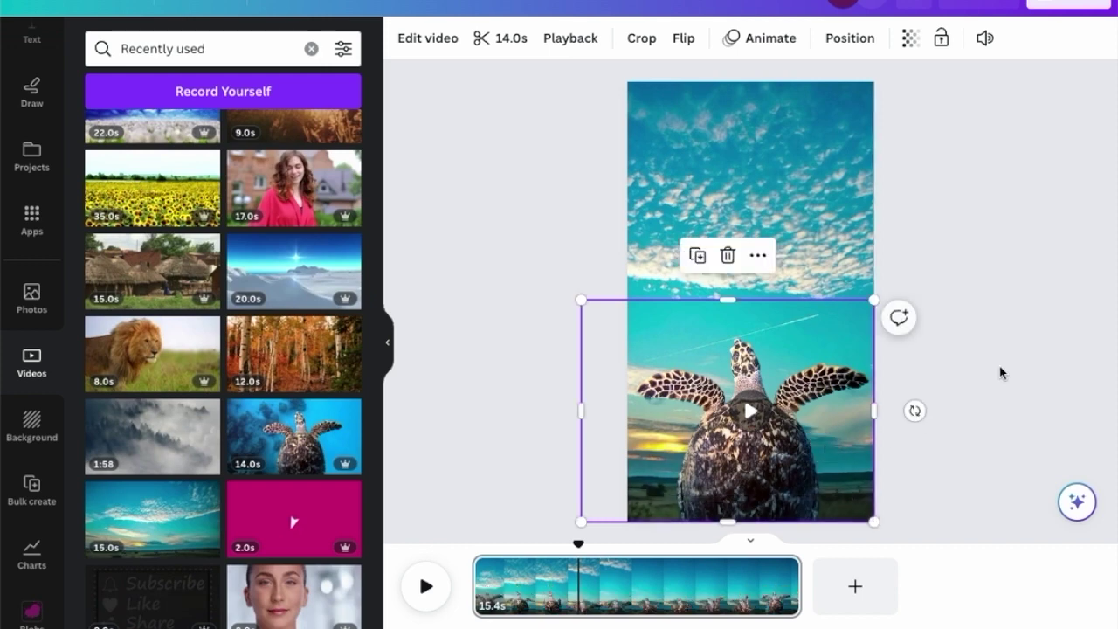
left_click(961, 390)
- Preview the video, shorten the turtle page to 5 seconds, and discard a test blank page
left_click(422, 586)
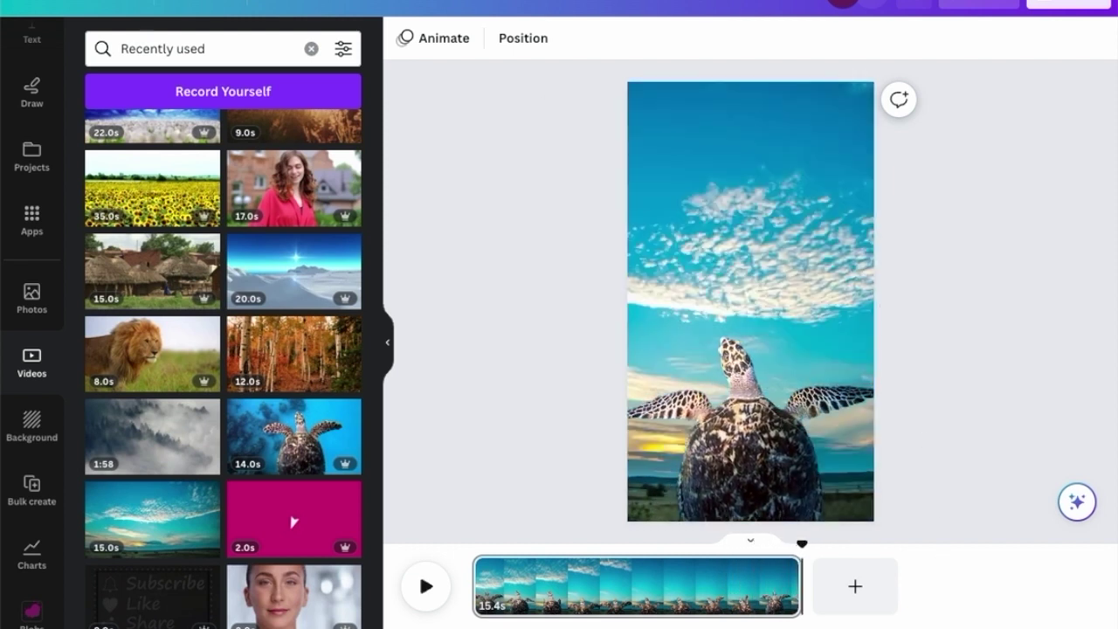
left_click_drag(797, 587, 576, 589)
left_click(632, 588)
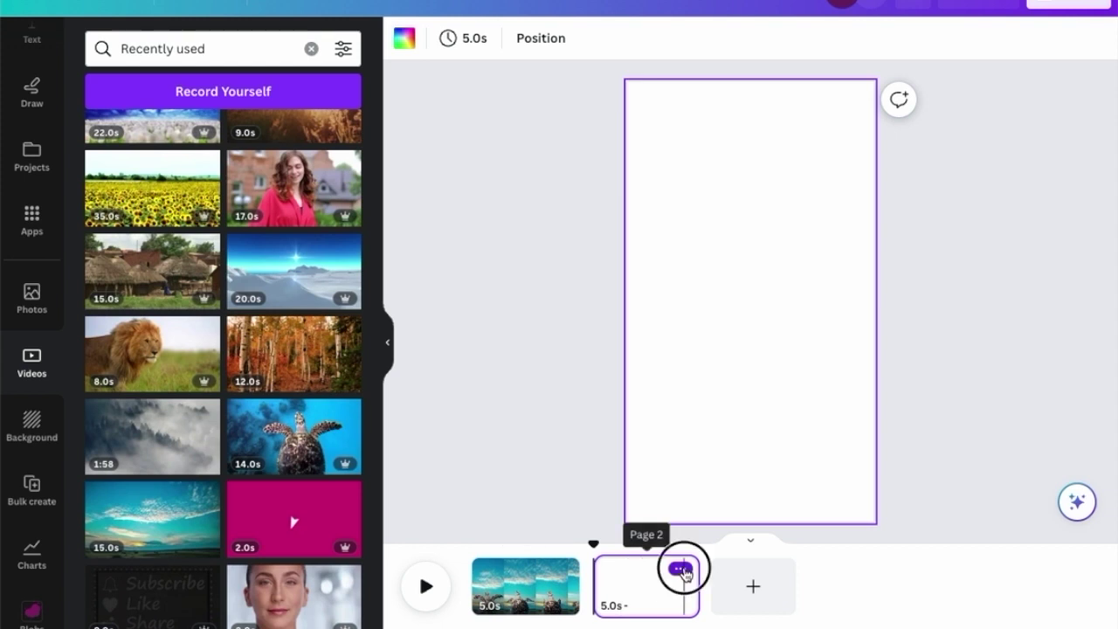
left_click(681, 569)
left_click(769, 399)
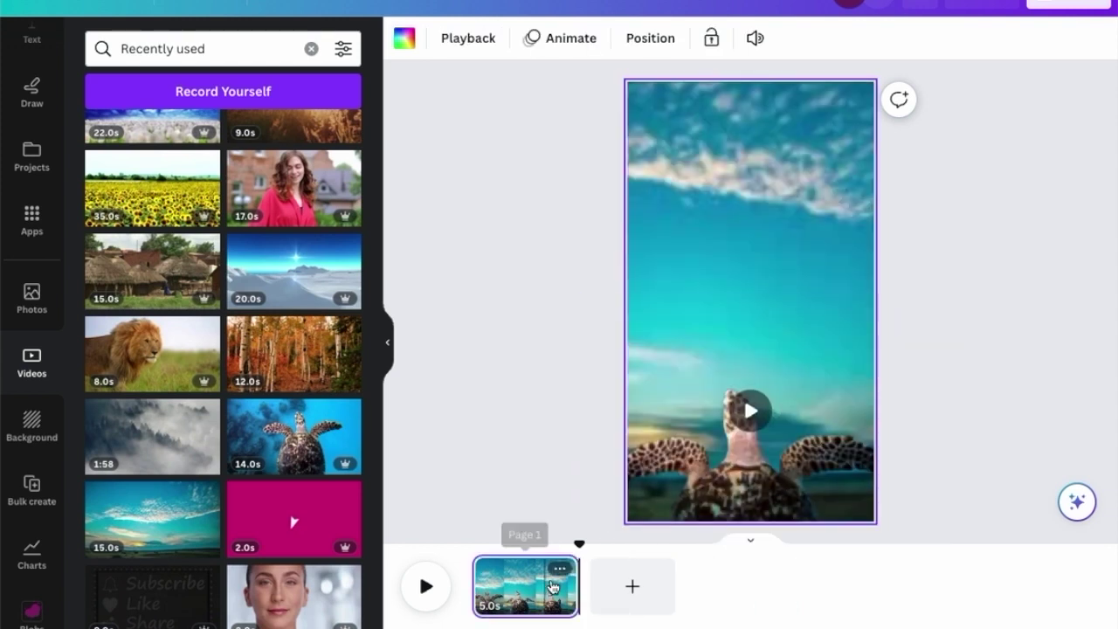
- Duplicate the 5-second turtle page, restoring it after an accidental delete, and add the misty forest clip to page two
left_click(560, 571)
left_click(644, 368)
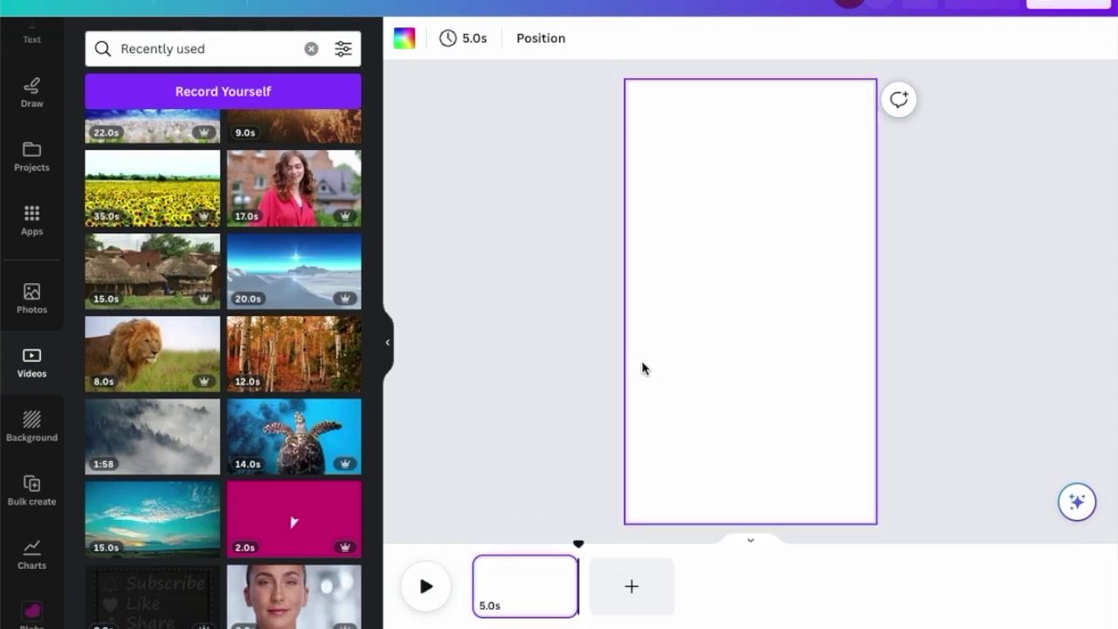
key("ctrl+z")
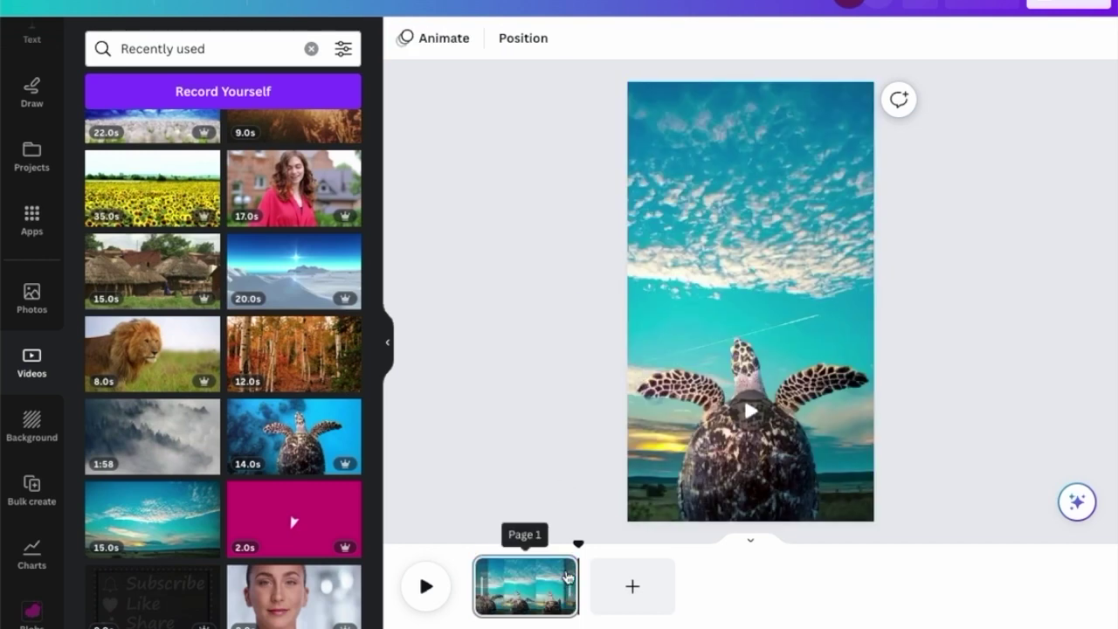
left_click(564, 570)
left_click(631, 330)
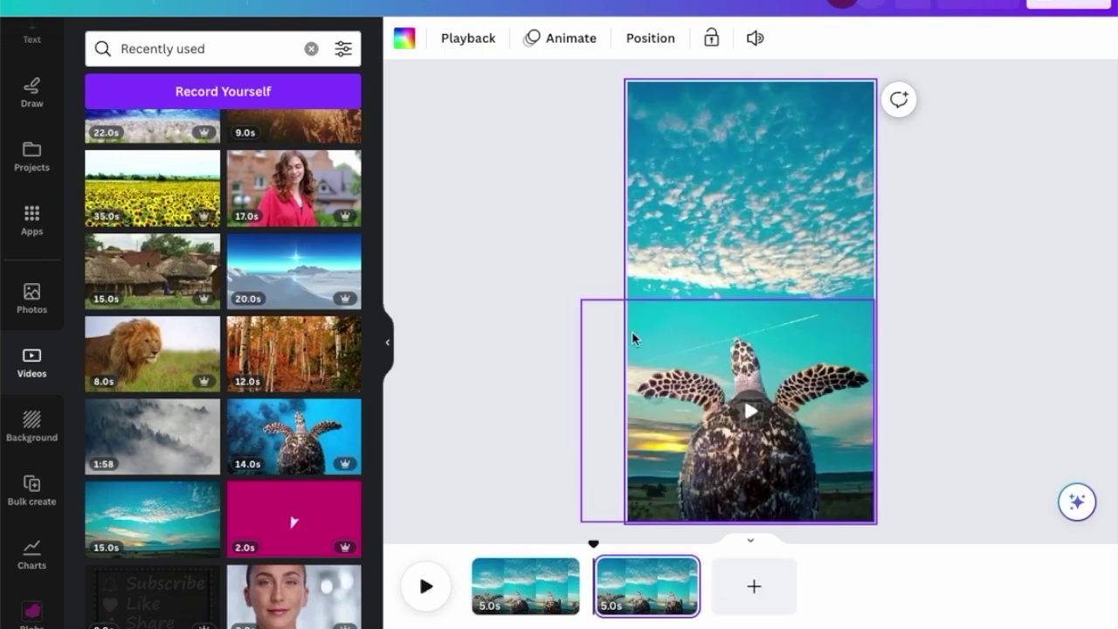
left_click(658, 587)
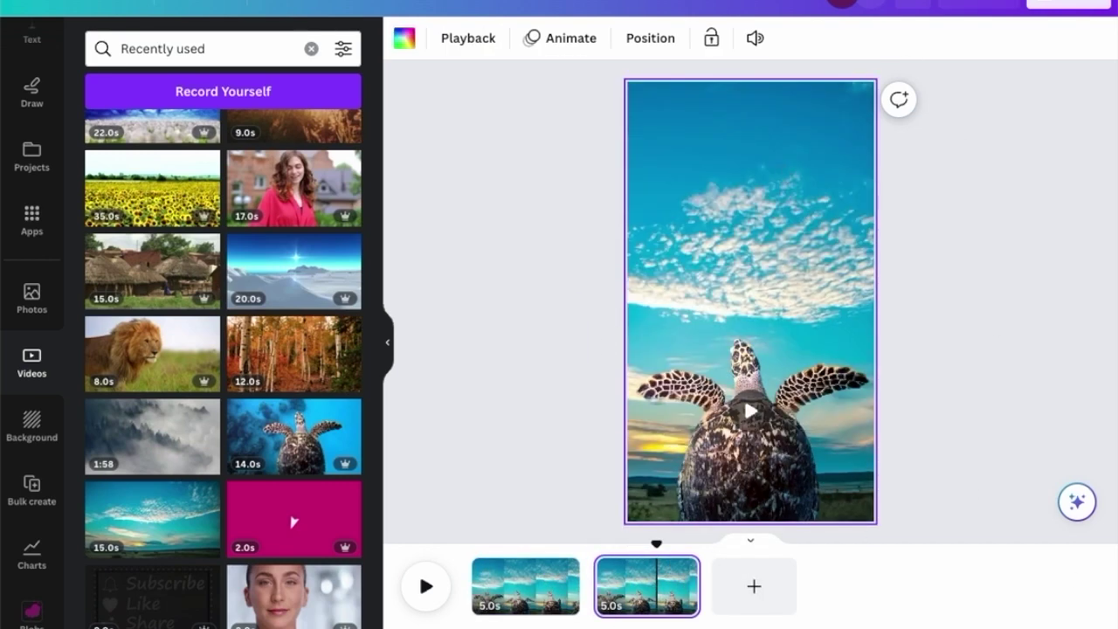
left_click(153, 445)
- Set the foggy forest video as the second page's background behind the turtle
right_click(729, 267)
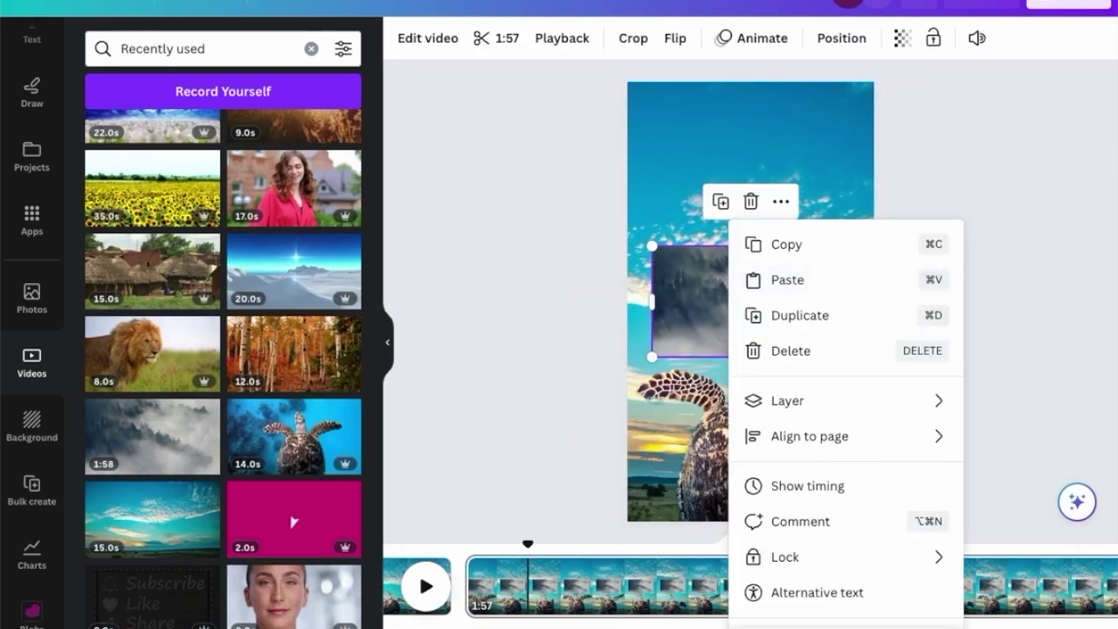
left_click(838, 626)
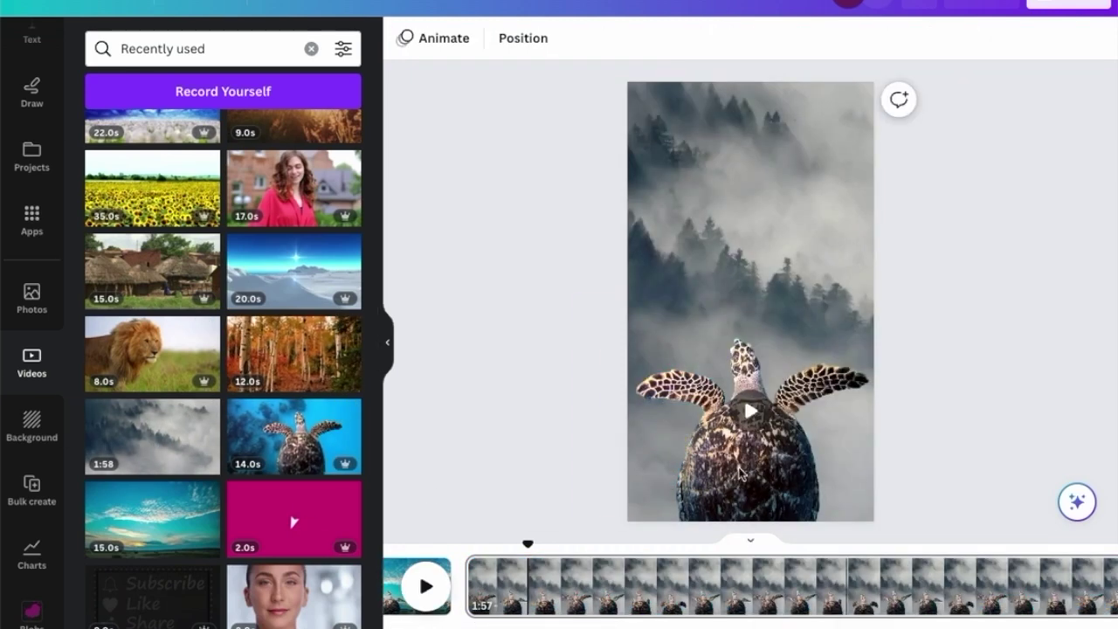
left_click(838, 592)
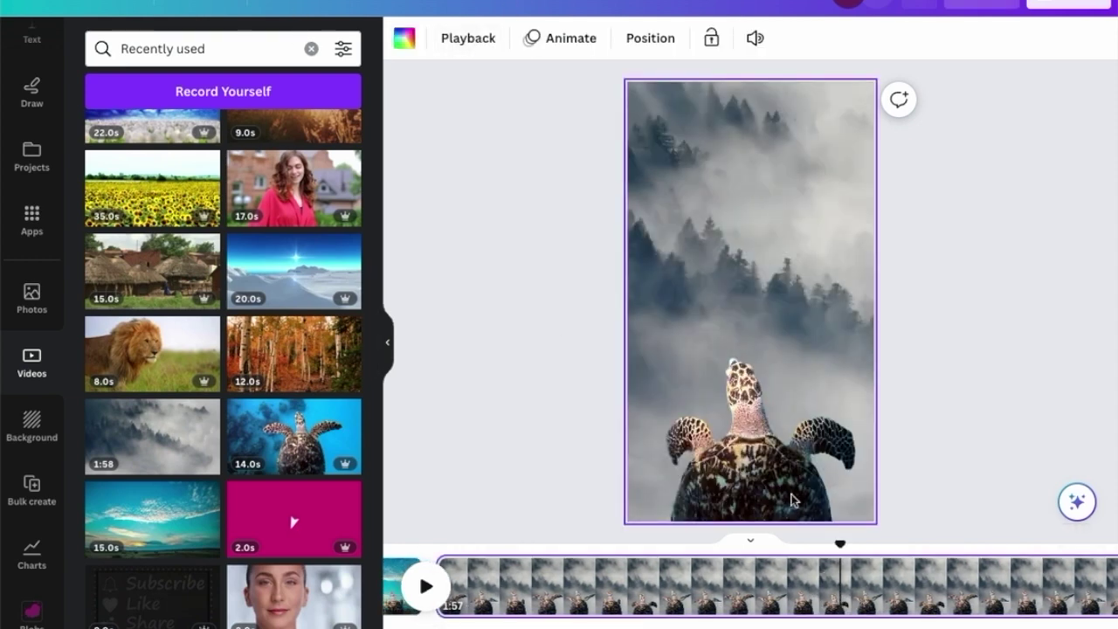
left_click(669, 602)
left_click(468, 38)
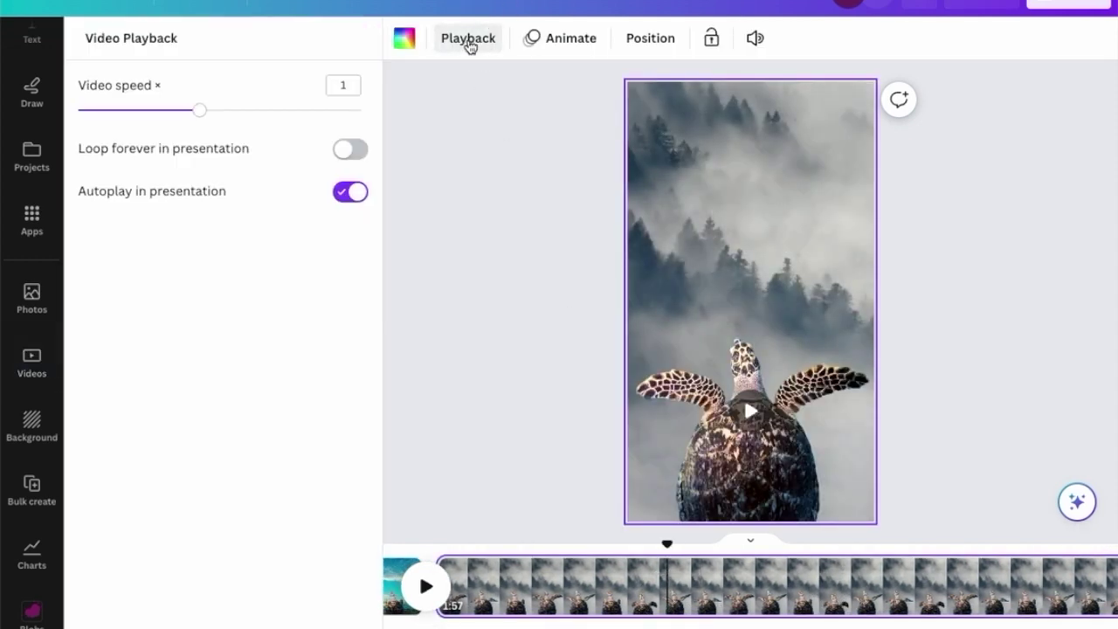
left_click(468, 38)
- Trim the fog background clip in the timeline down to 5.0 seconds
left_click(566, 612)
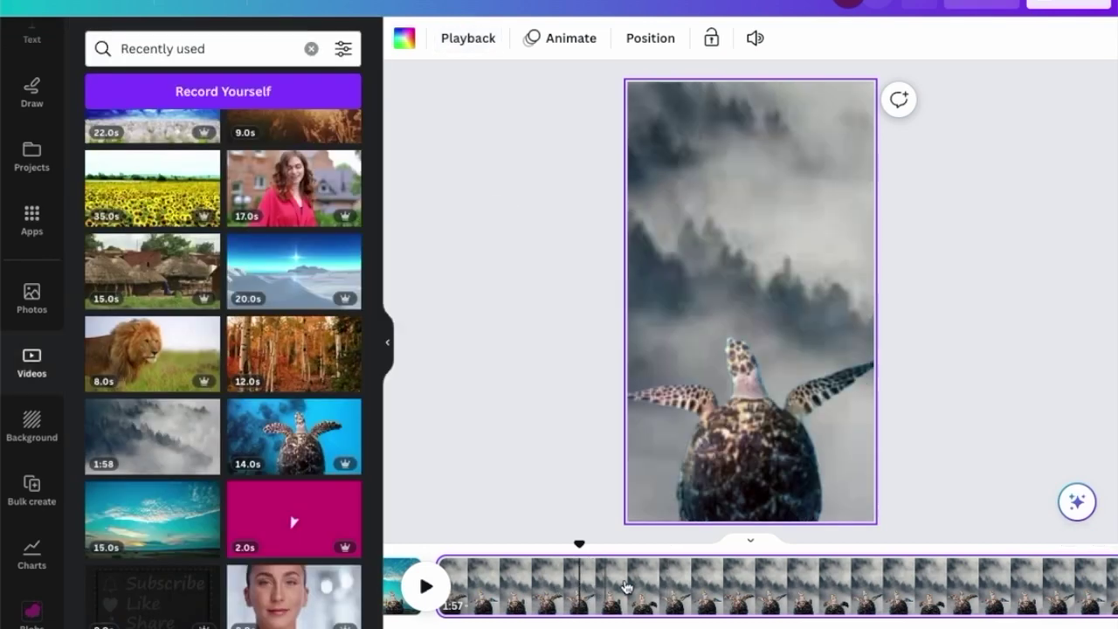
scroll(961, 585, "right", 3)
scroll(1009, 569, "right", 5)
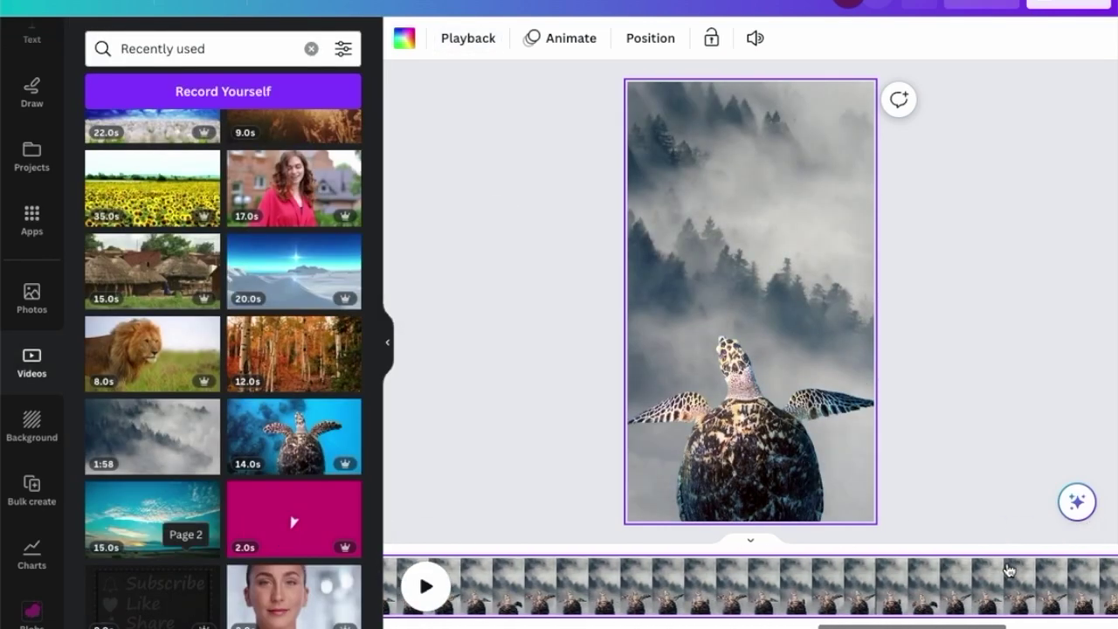
left_click_drag(1002, 581, 419, 611)
scroll(646, 599, "right", 3)
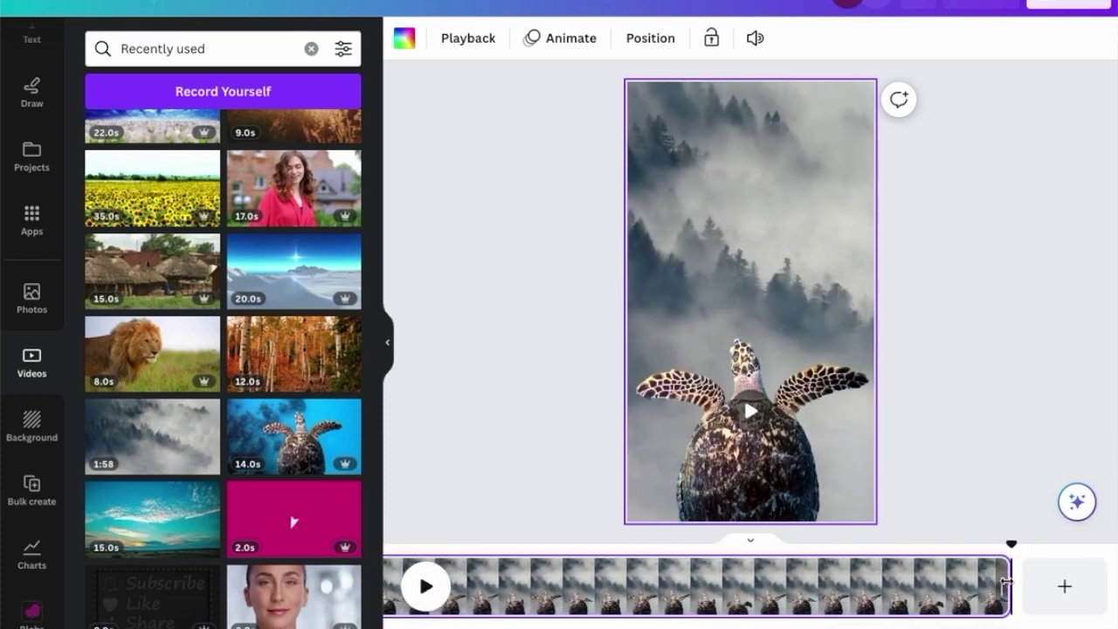
left_click_drag(1006, 584, 592, 597)
- Finish trimming the fog background video on the second page
left_click(713, 296)
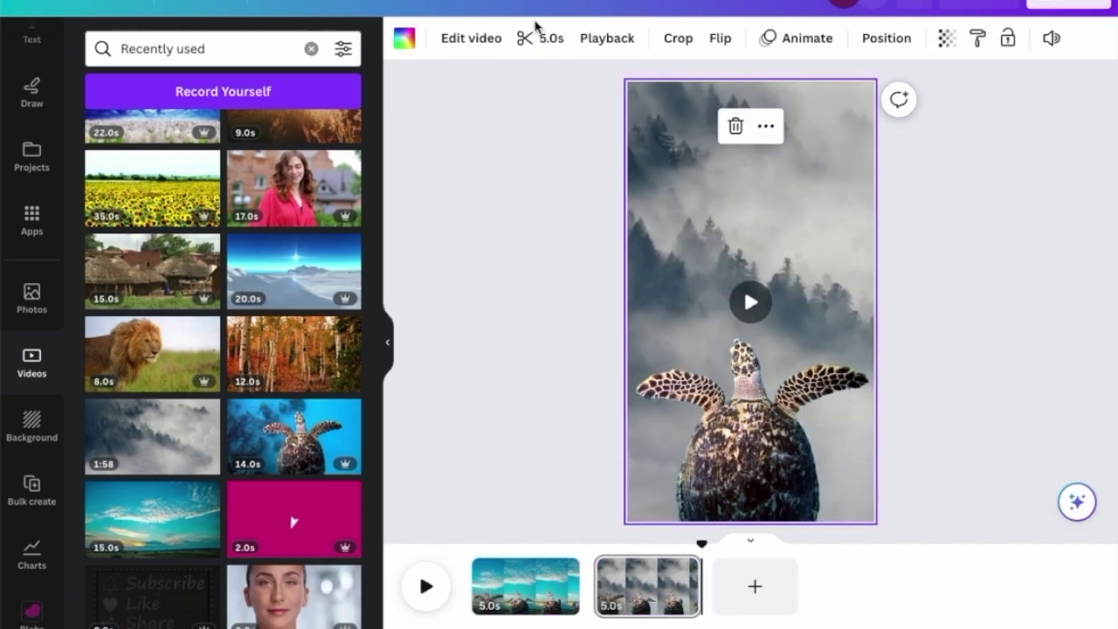
left_click(470, 39)
left_click(528, 41)
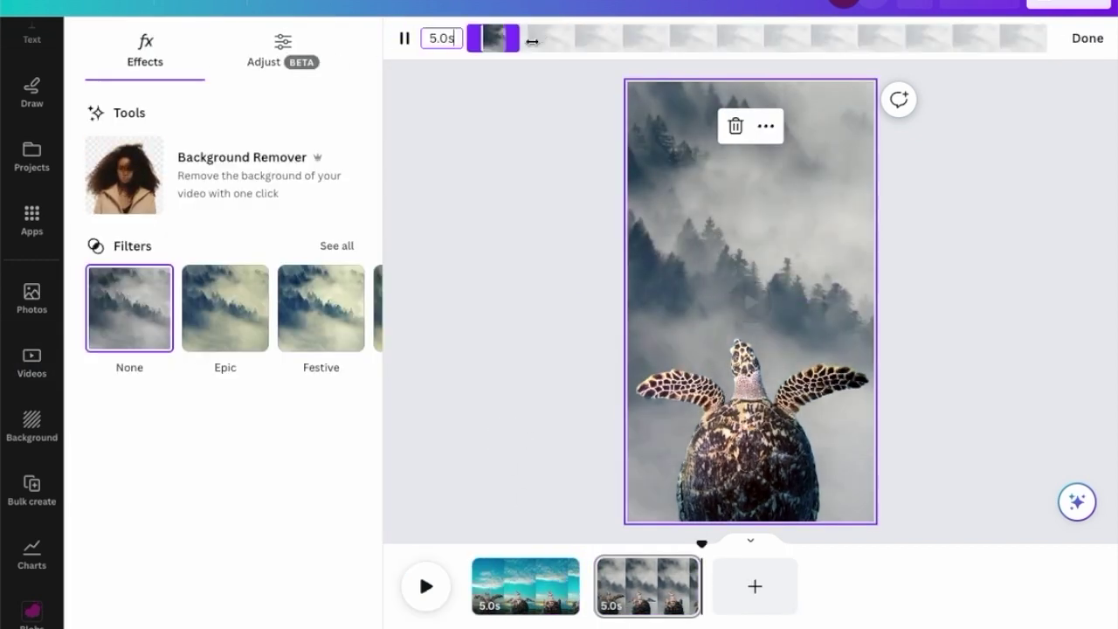
left_click(498, 37)
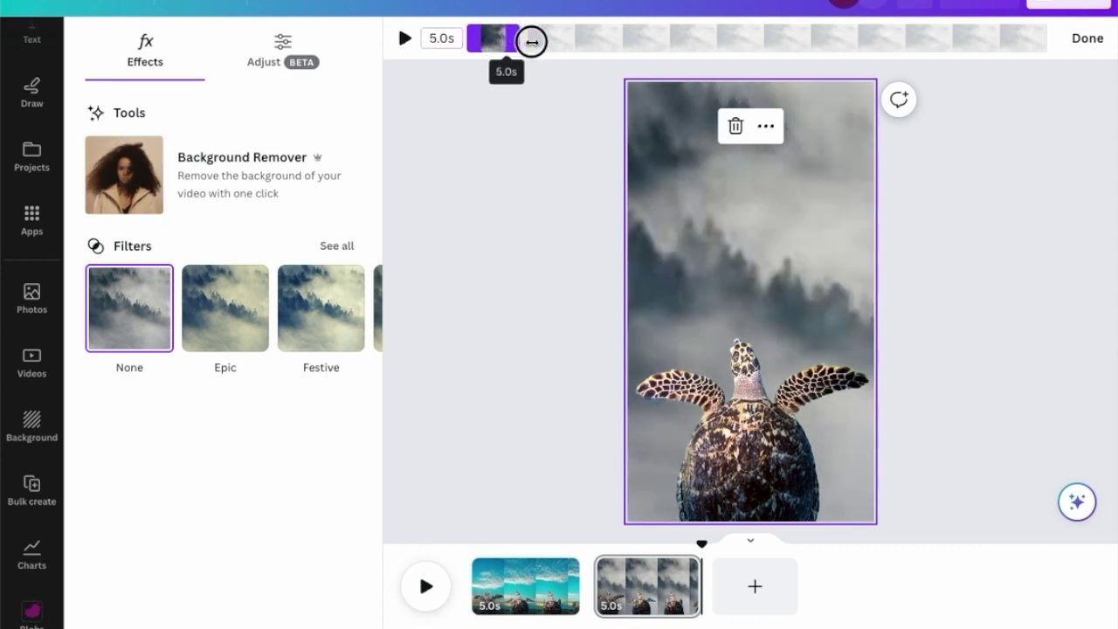
left_click(494, 170)
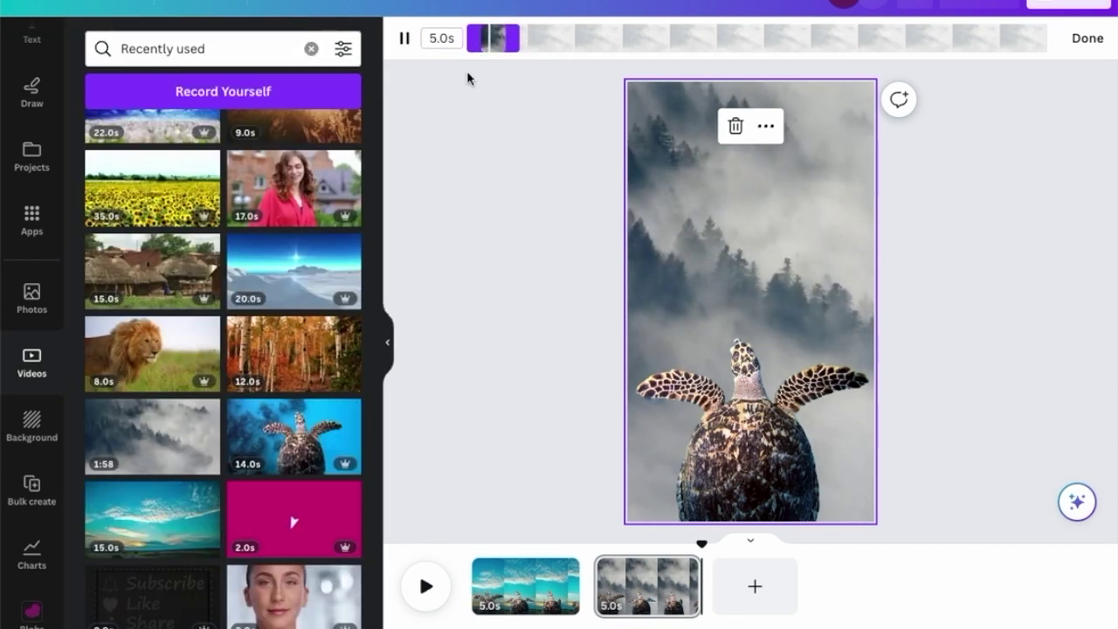
left_click(476, 109)
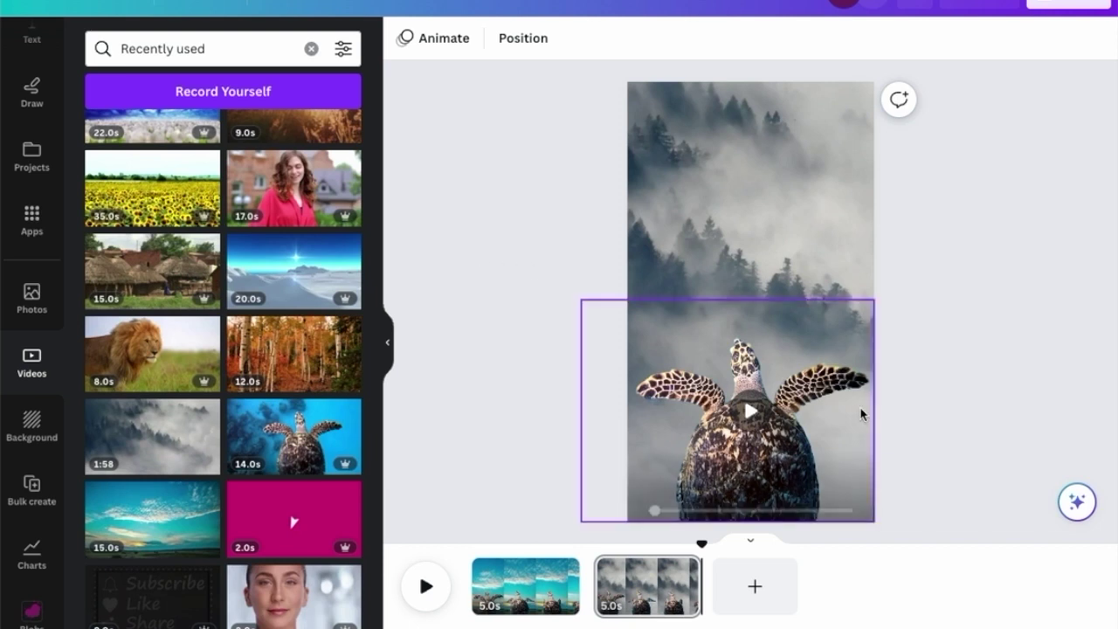
- Add a Match & Move transition between the sky and fog pages and preview it
mouse_move(611, 595)
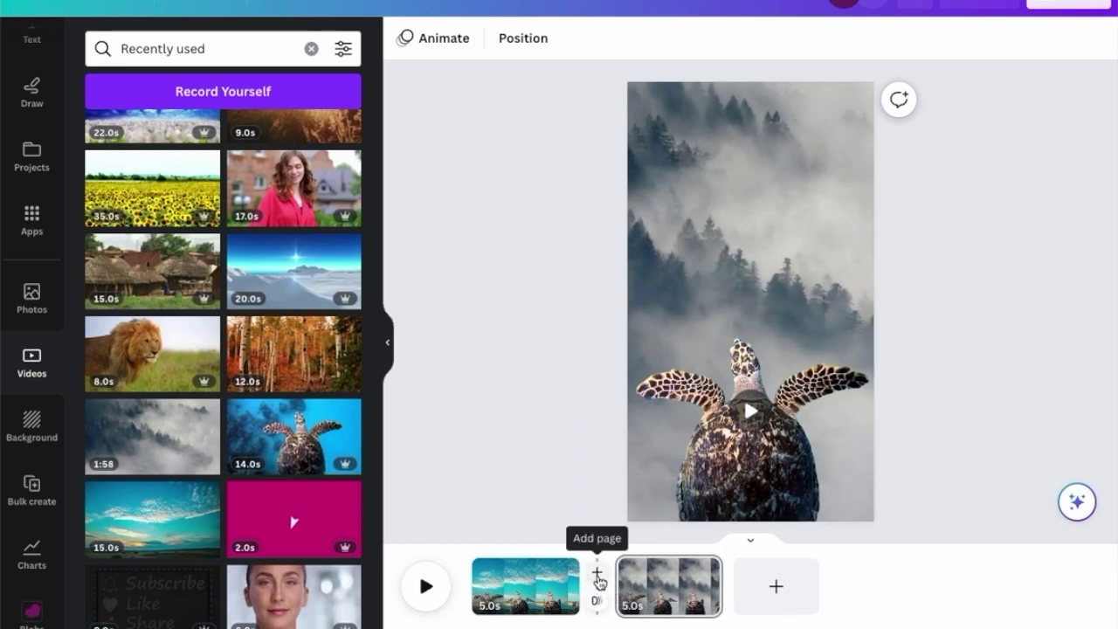
left_click(596, 606)
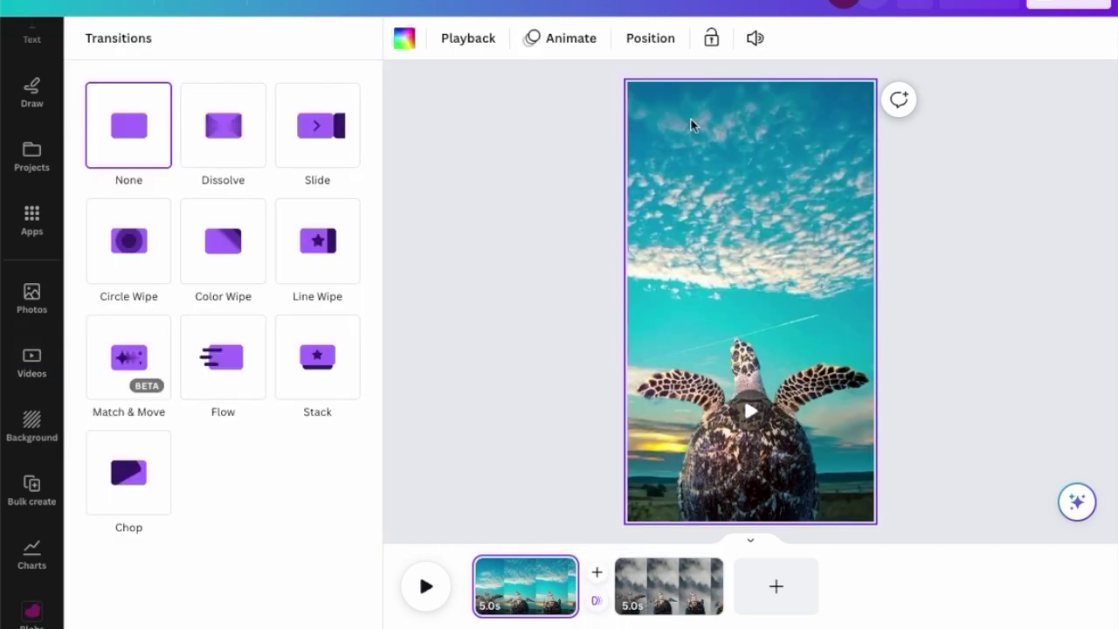
left_click(135, 376)
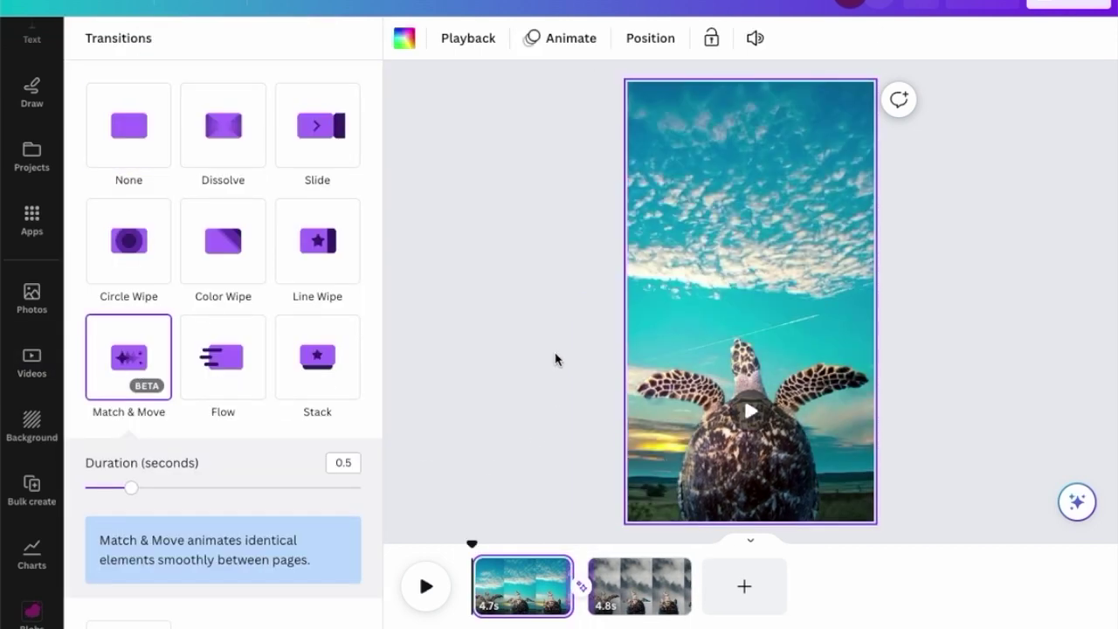
left_click(488, 524)
left_click(425, 590)
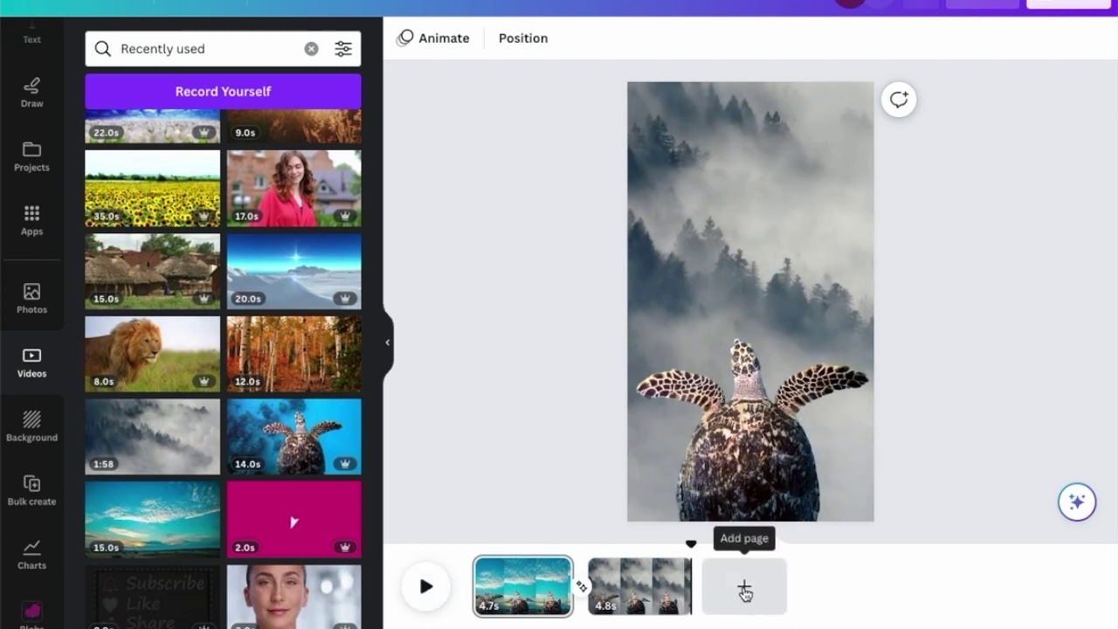
- Duplicate the foggy forest page to create a third page
left_click(651, 581)
left_click(673, 568)
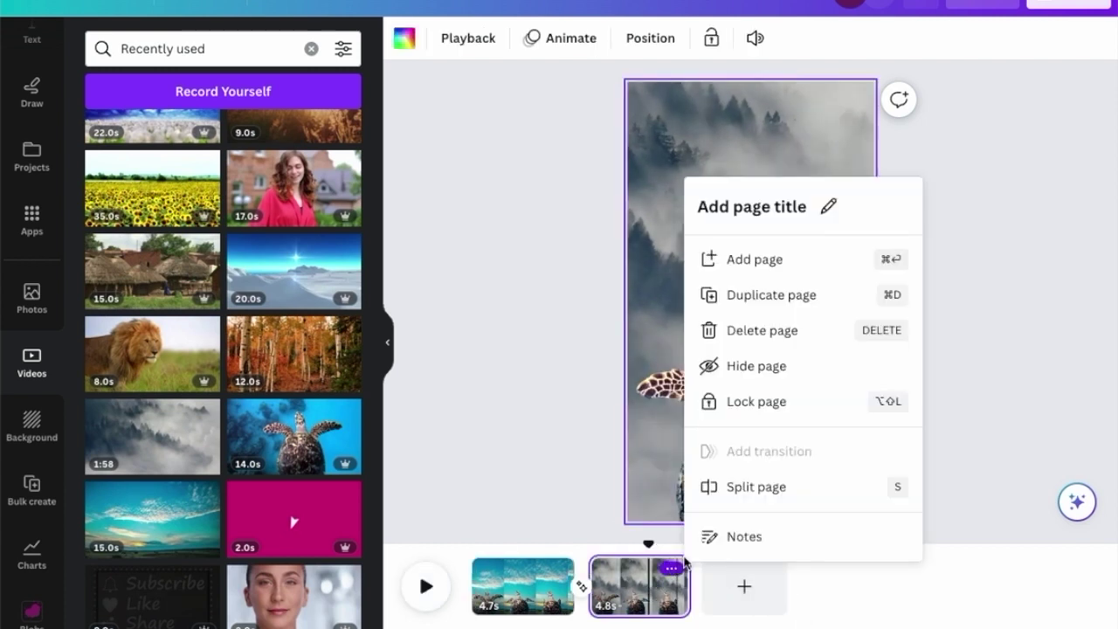
left_click(782, 301)
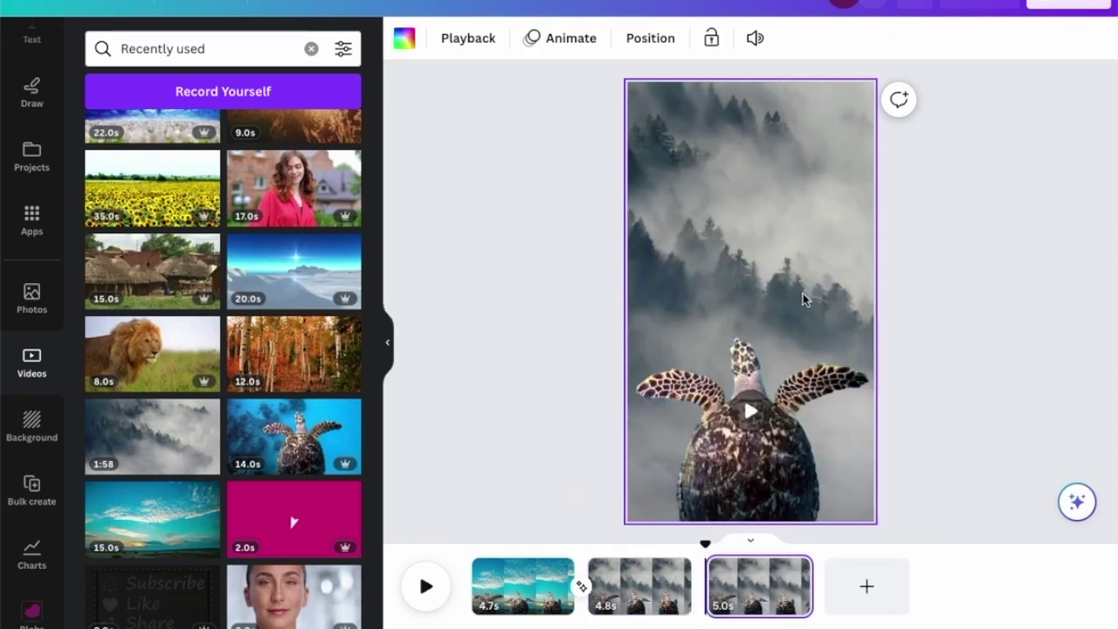
- Make the autumn forest video the third page's background and trim the page to 5.0 seconds
left_click(294, 354)
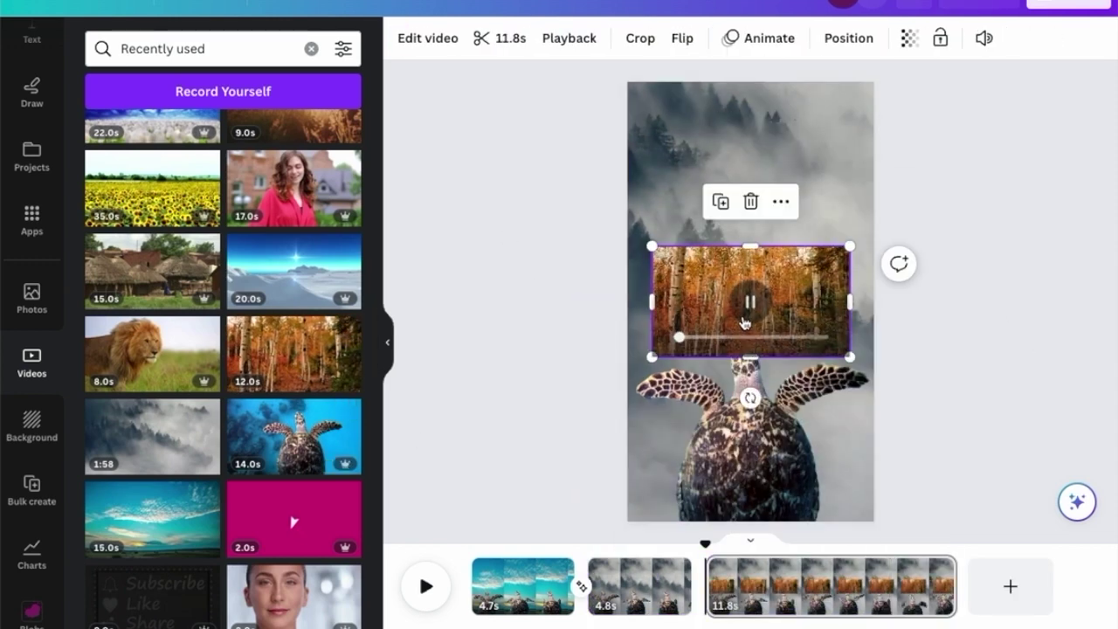
right_click(748, 317)
left_click(839, 625)
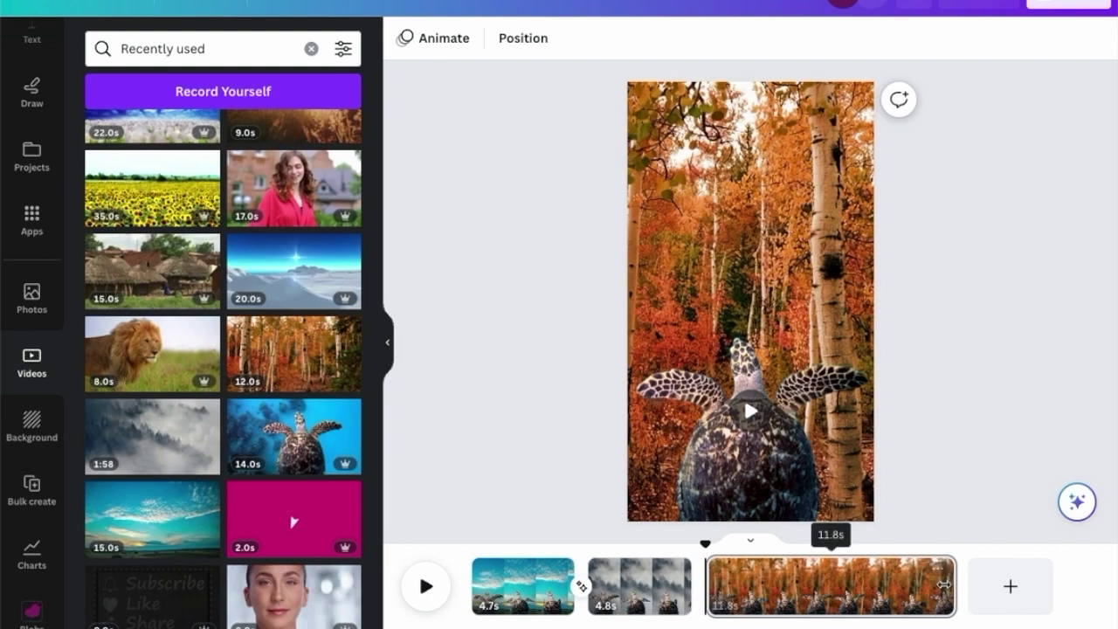
left_click_drag(945, 584, 802, 589)
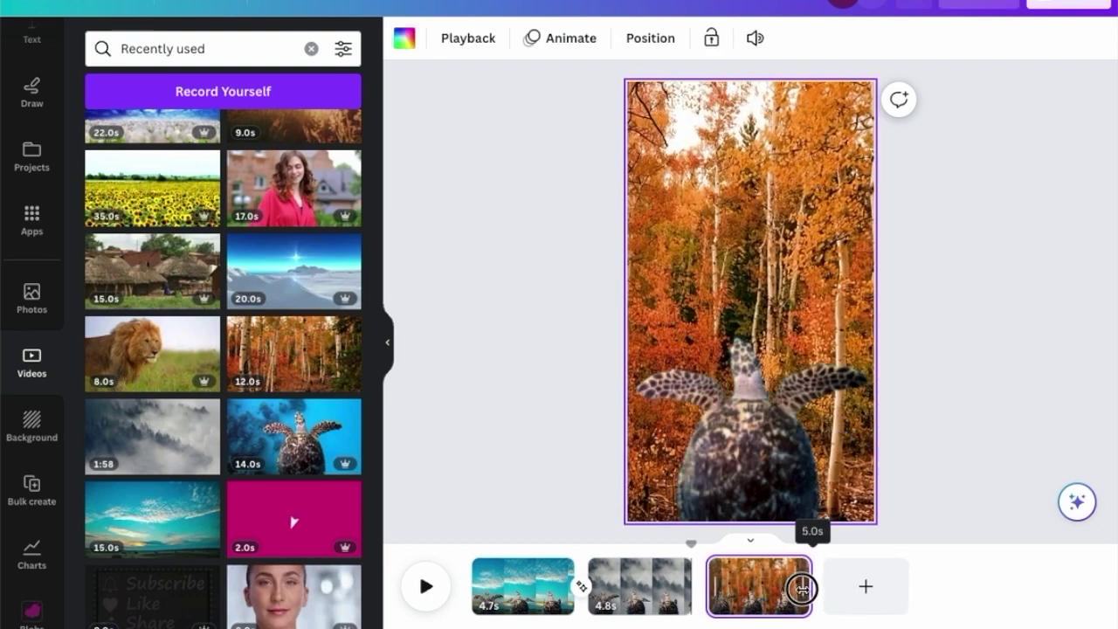
left_click(705, 602)
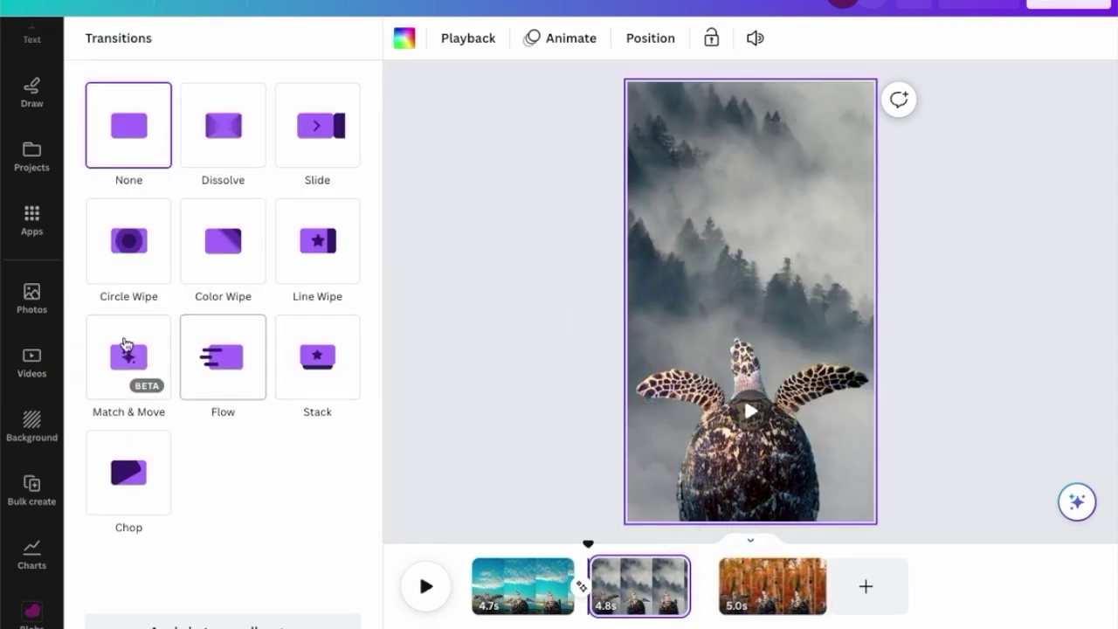
- Compare Match & Move and Flow between the fog and autumn pages, keeping Match & Move
left_click(126, 350)
left_click(225, 354)
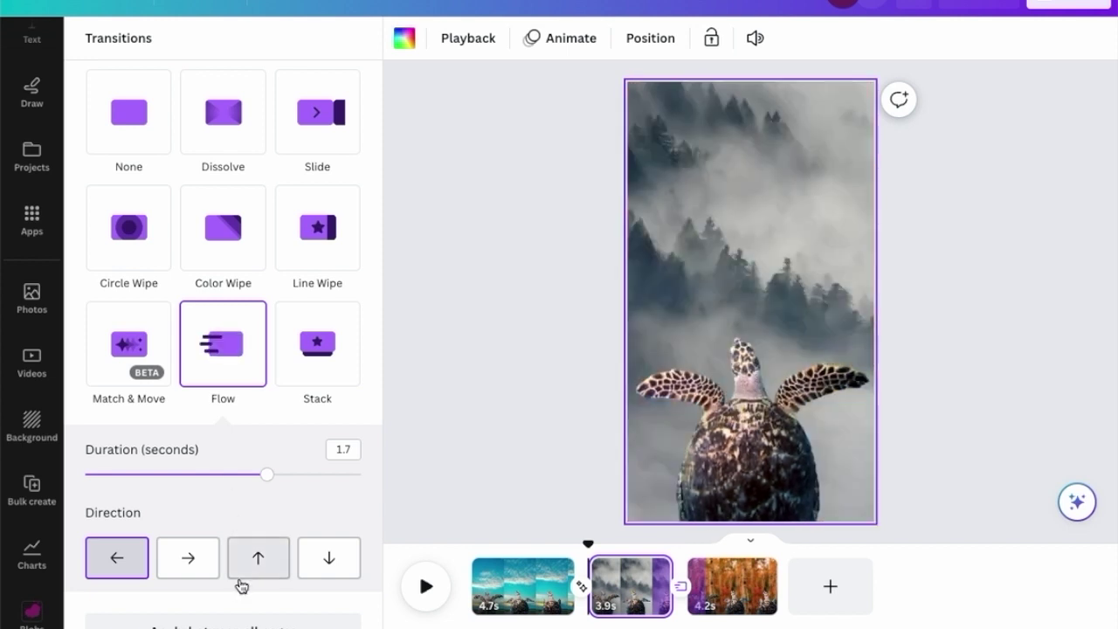
left_click(162, 357)
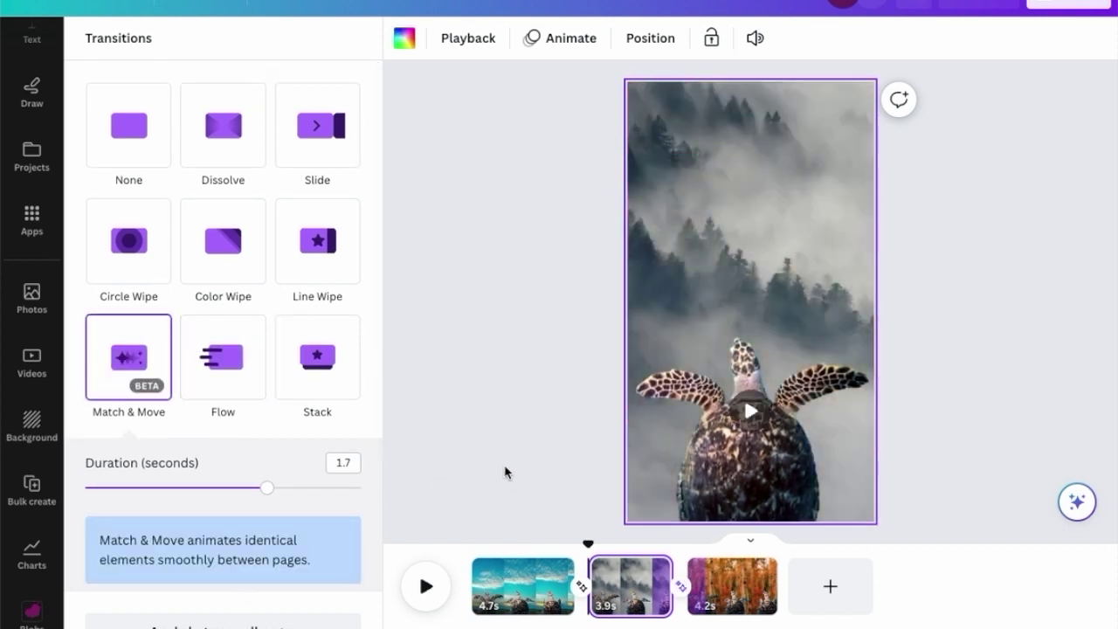
left_click(504, 469)
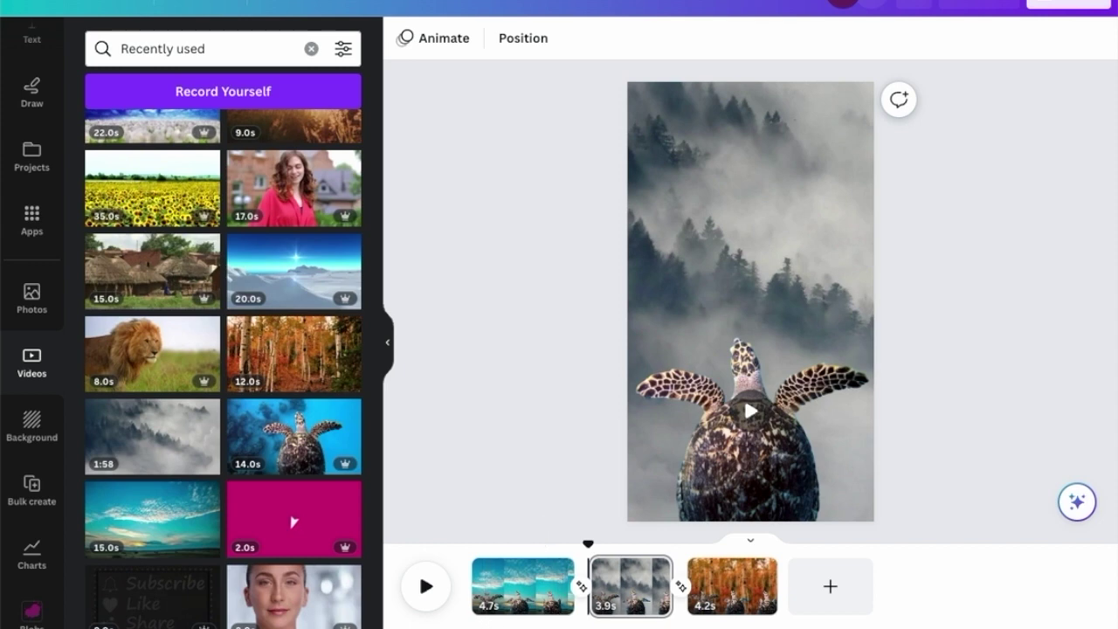
- Play the whole three-page video from the start, then pause it
key("space")
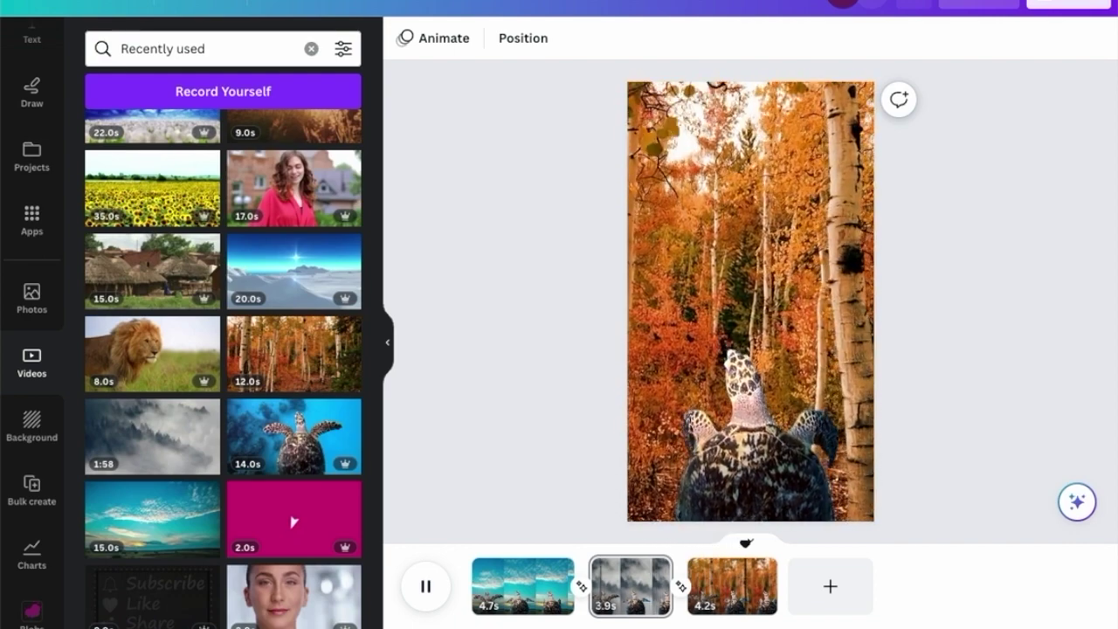
key("space")
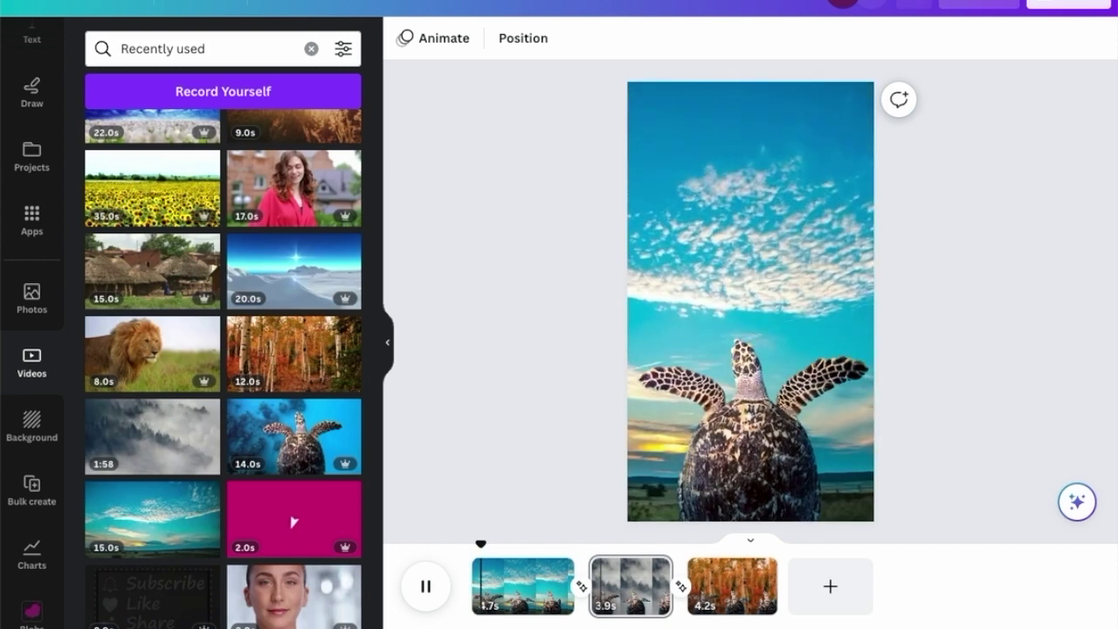
key("space")
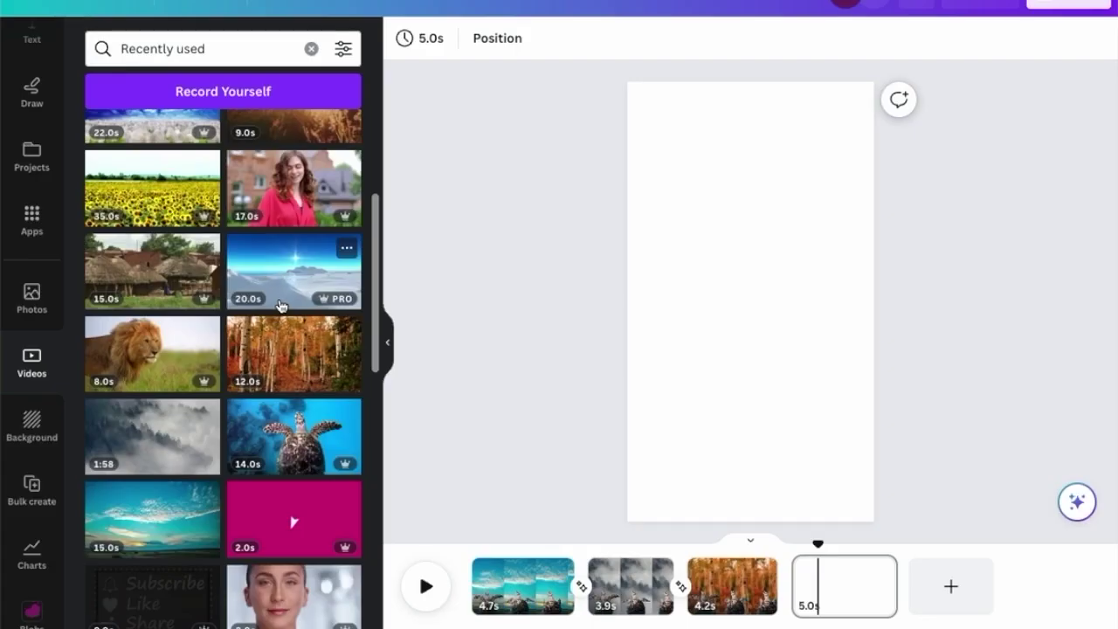
- Add the woman-in-red video to page four and cut out her background with Background Remover
left_click(299, 188)
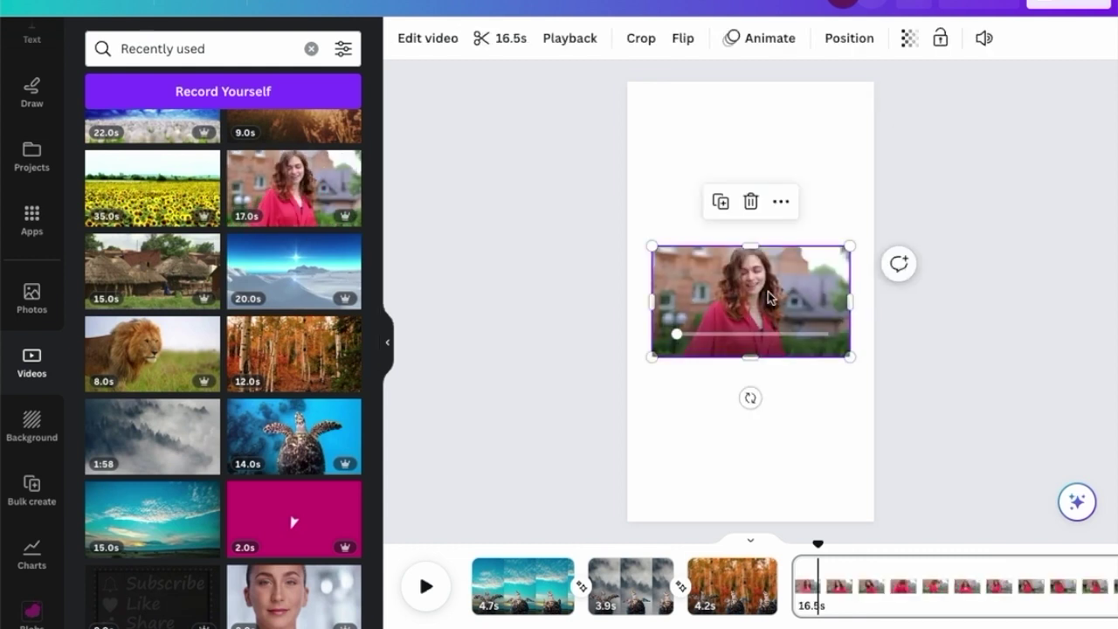
left_click(407, 38)
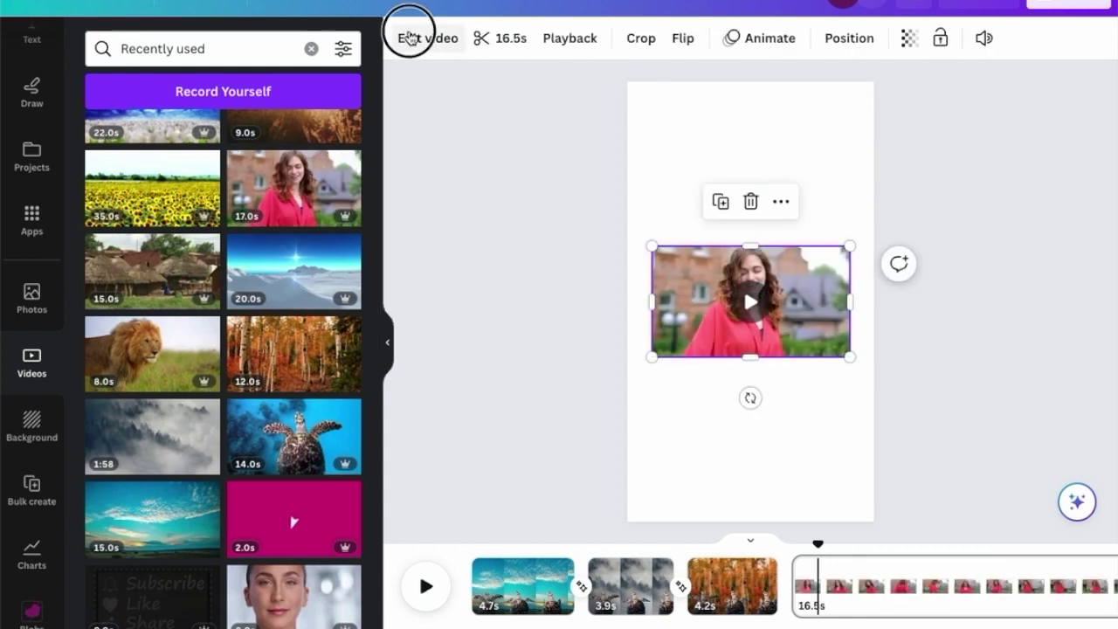
left_click(200, 199)
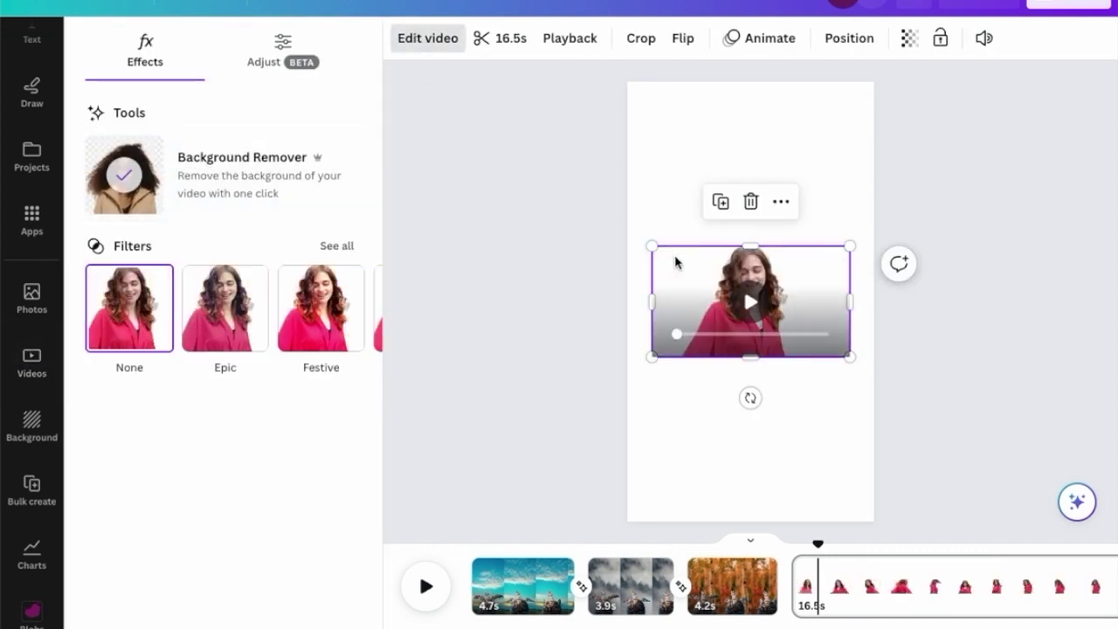
mouse_move(746, 303)
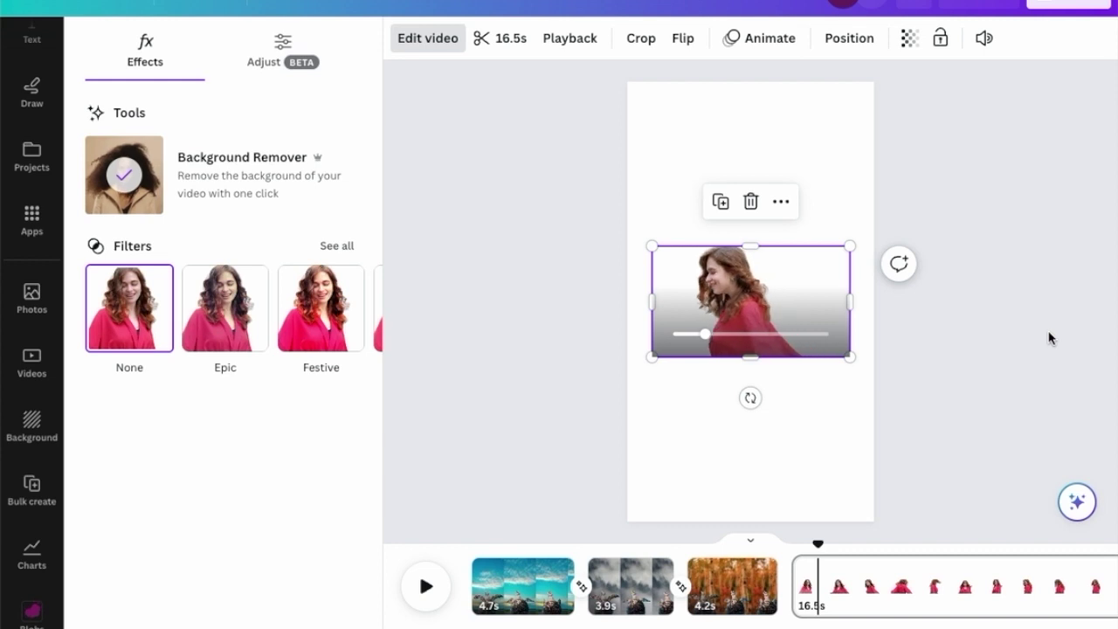
mouse_move(718, 278)
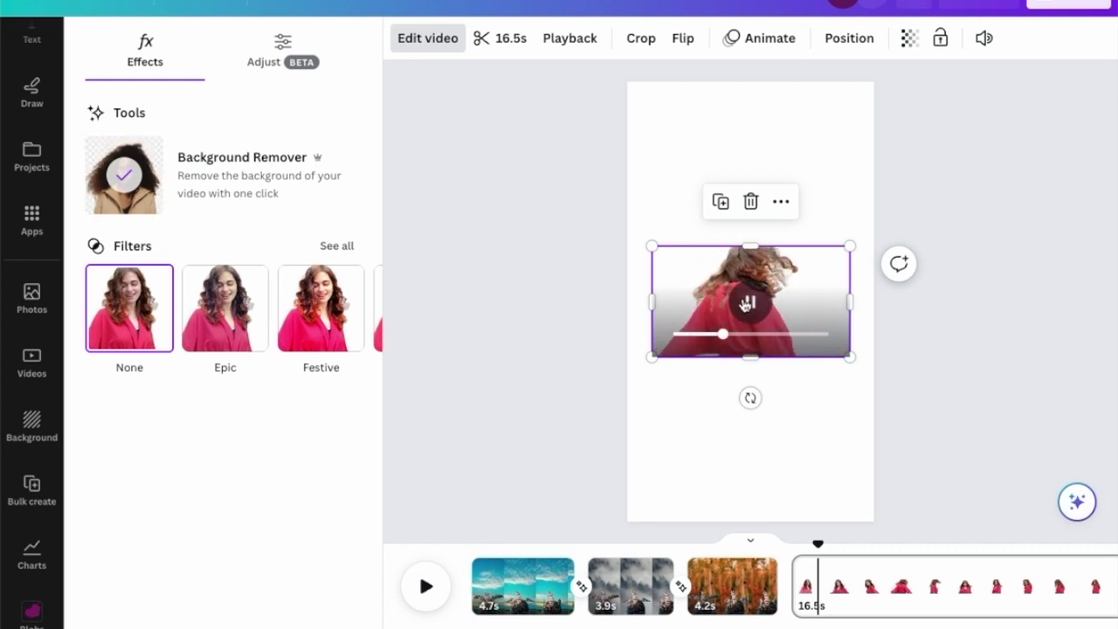
left_click(747, 303)
scroll(1040, 607, "right", 3)
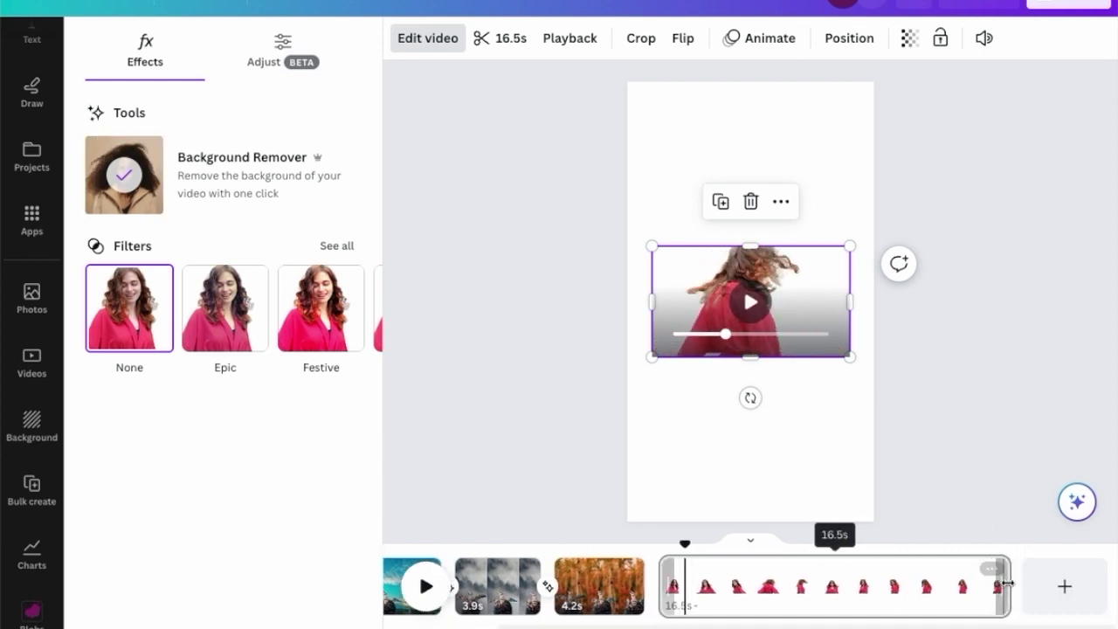
left_click(920, 463)
- Set the sunflower field video as the fourth page's background
left_click_drag(153, 199, 704, 316)
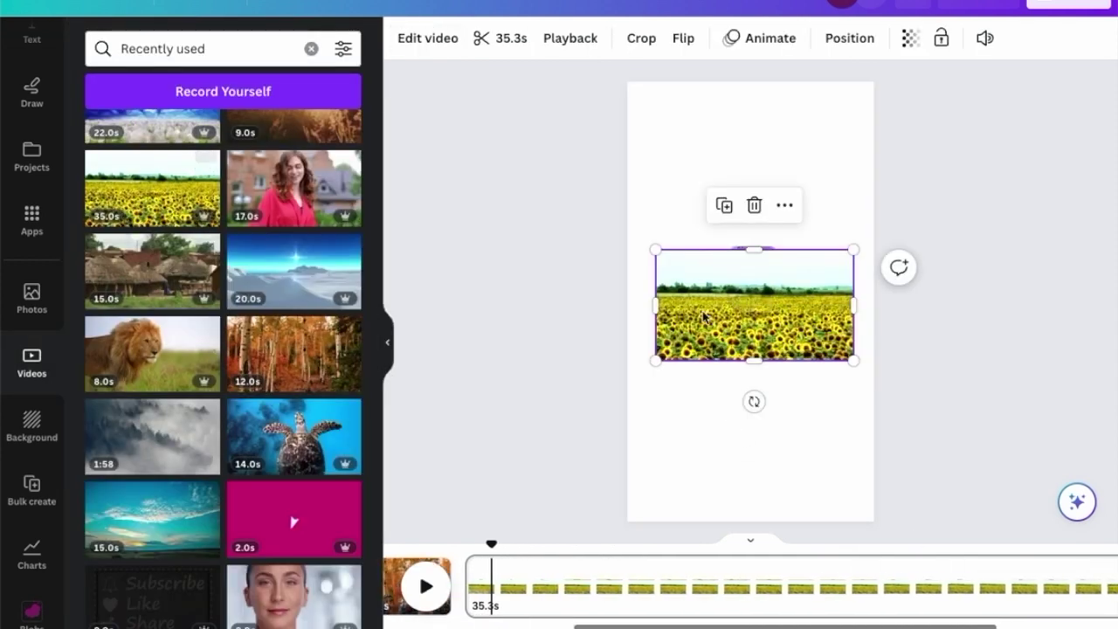
right_click(735, 297)
left_click(853, 624)
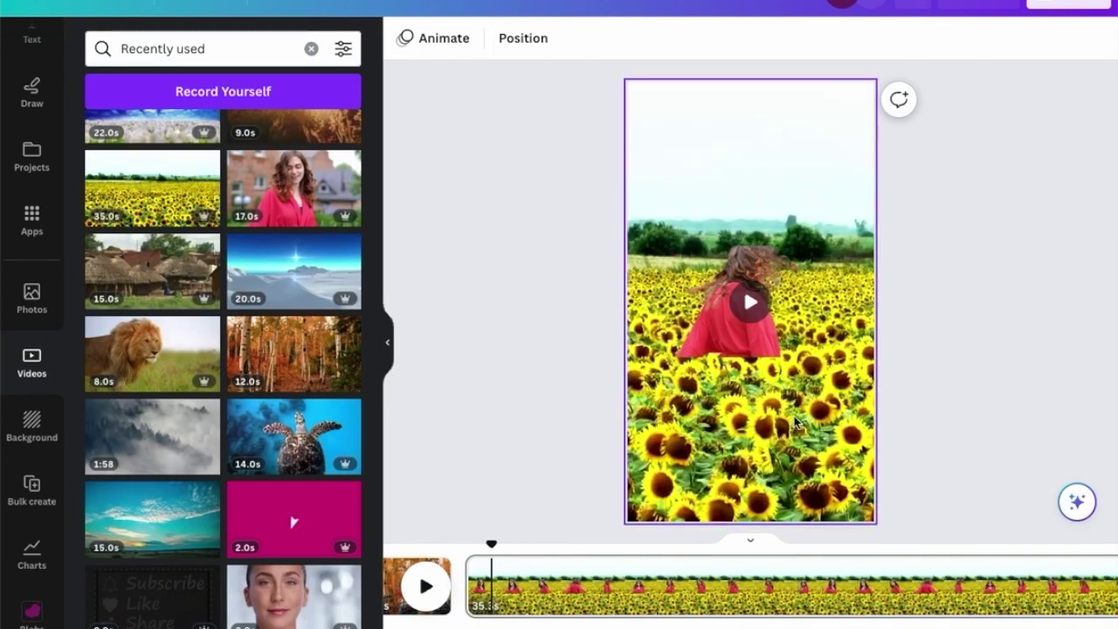
- Move the cut-out woman to the page bottom and enlarge her to the page width
left_click_drag(713, 321, 735, 469)
left_click_drag(677, 411, 657, 358)
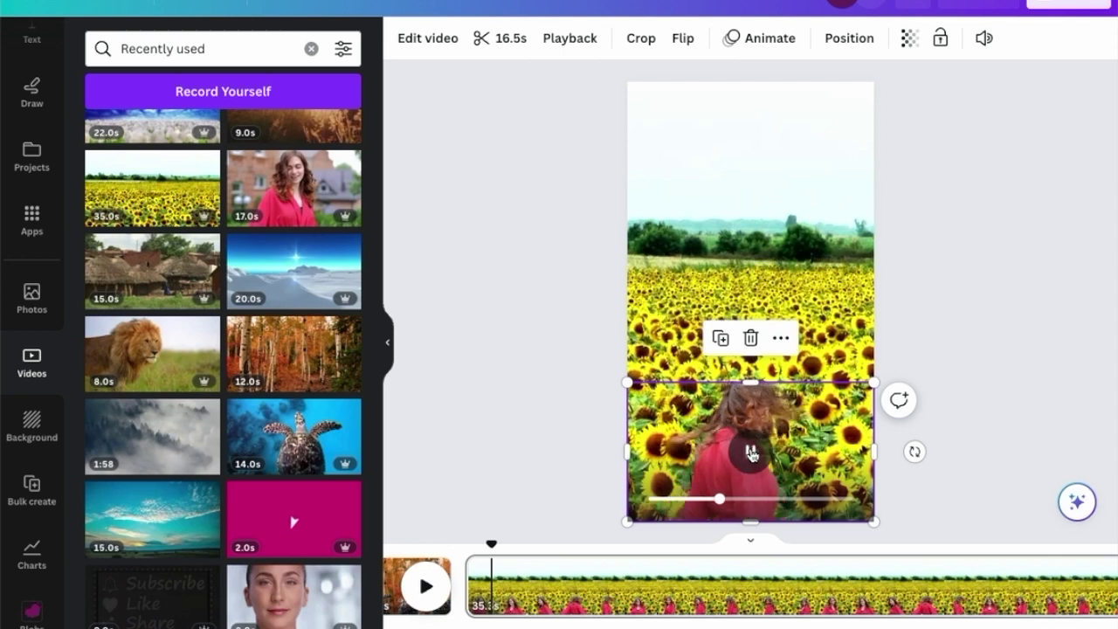
left_click_drag(874, 379, 1016, 253)
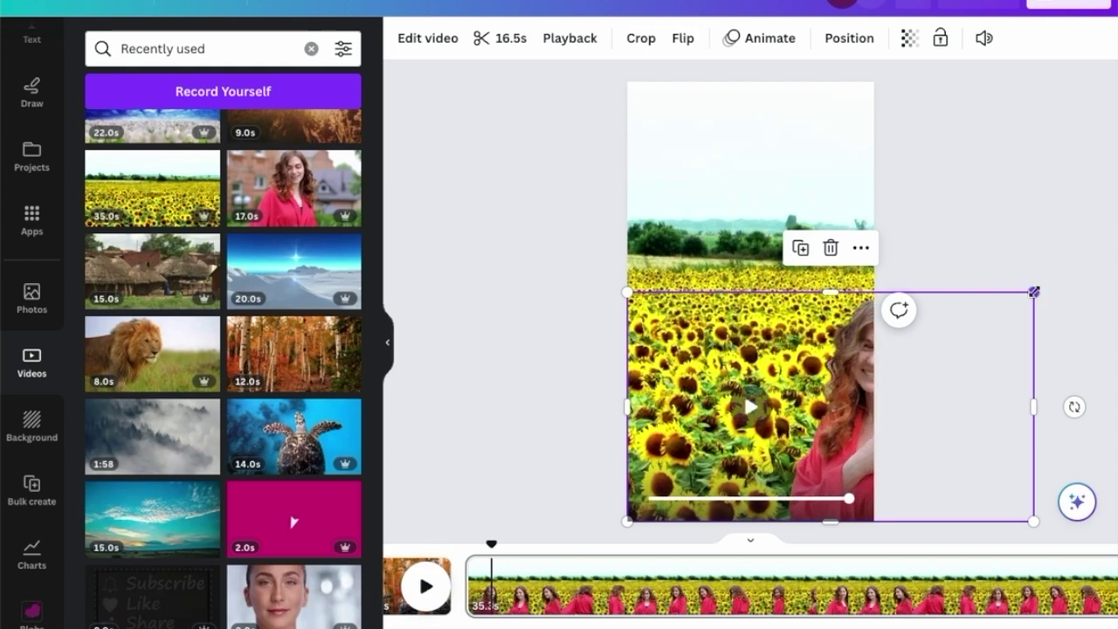
left_click_drag(1034, 291, 943, 316)
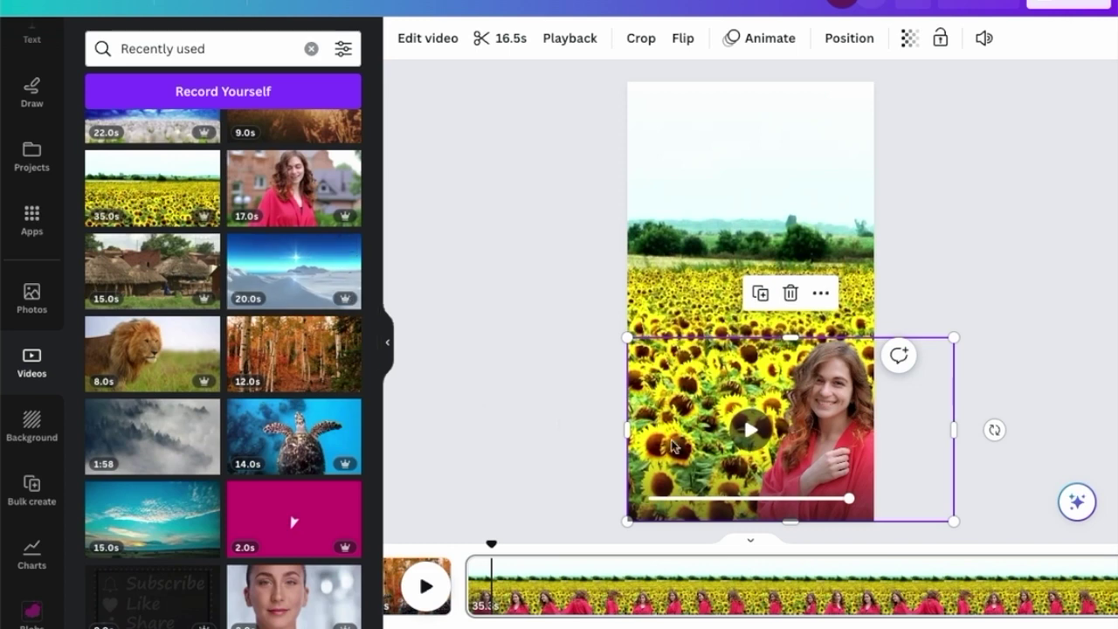
left_click(749, 429)
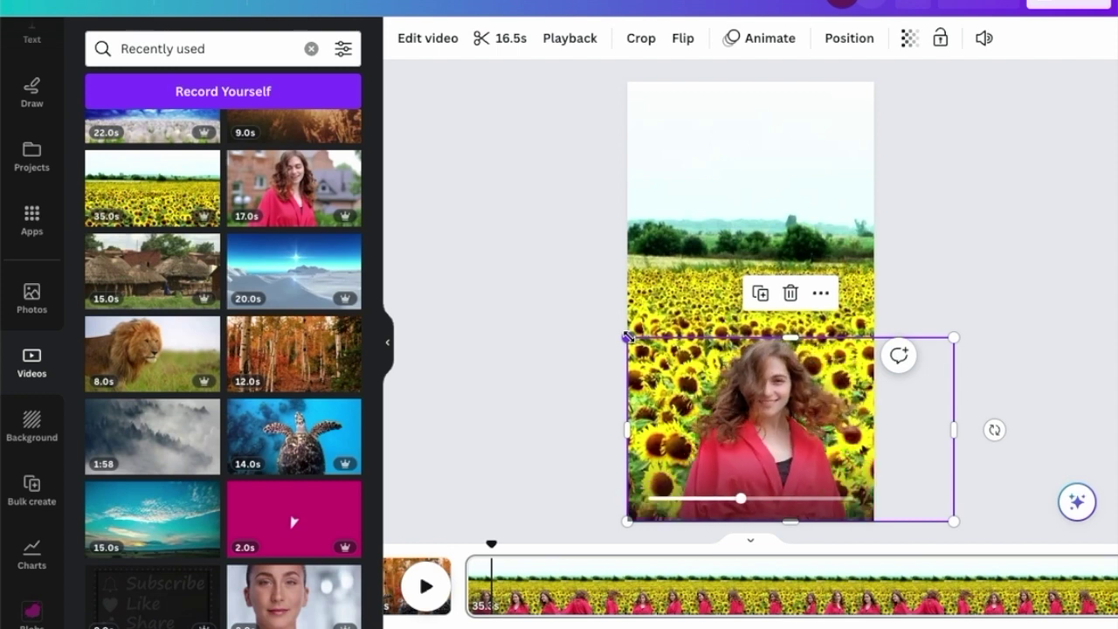
- Enlarge the woman further across the lower half and replay the clip to check it
left_click_drag(626, 336, 594, 297)
left_click(781, 494)
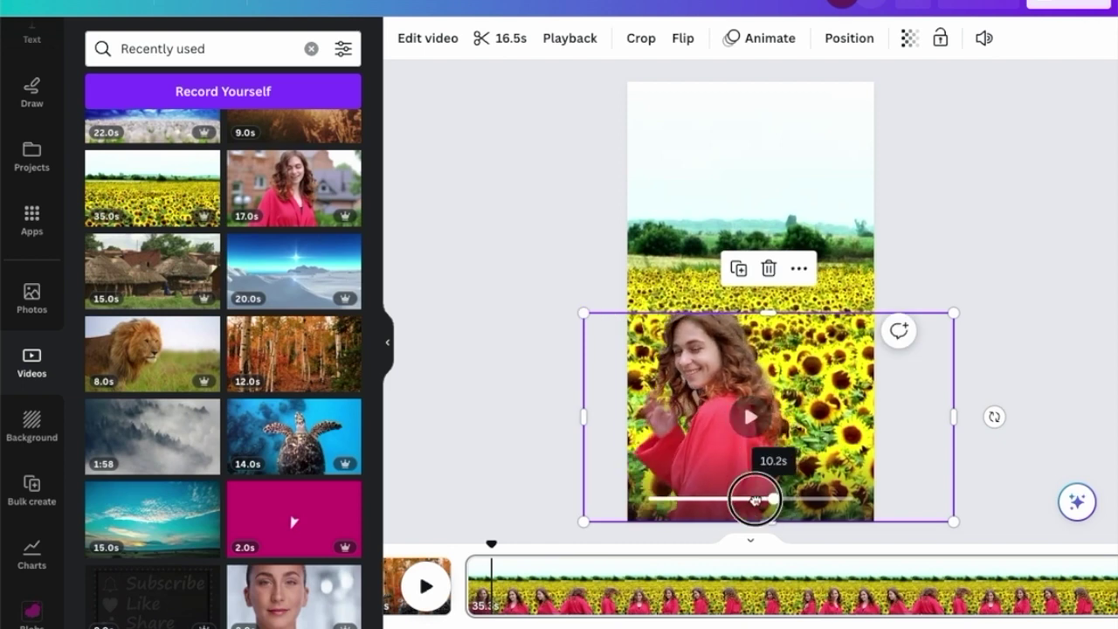
left_click_drag(754, 500, 634, 499)
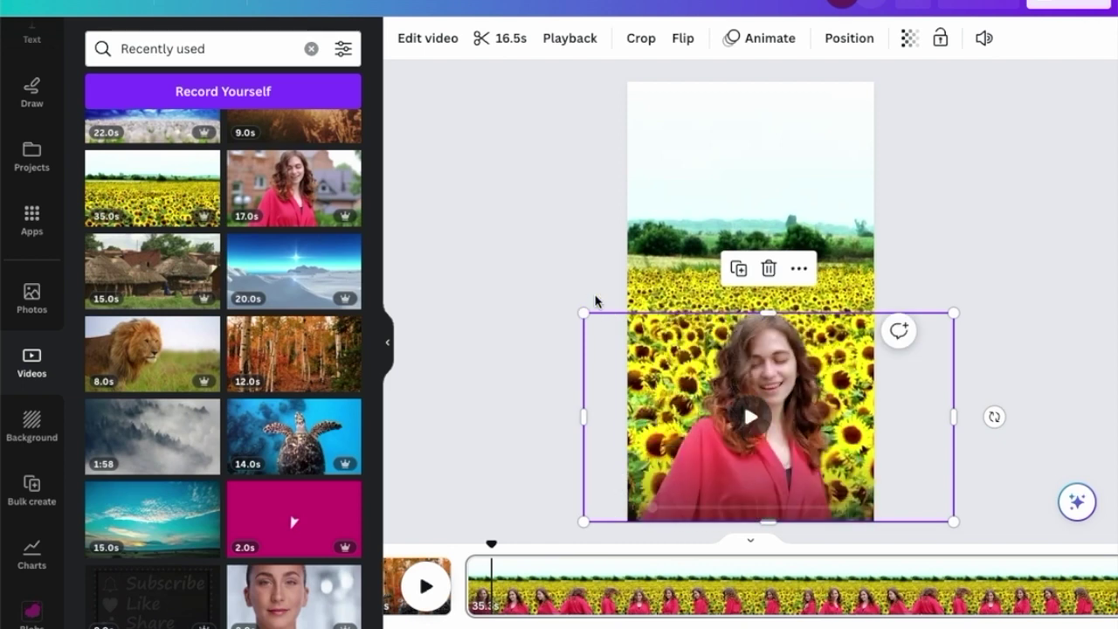
left_click_drag(585, 312, 563, 302)
left_click(748, 411)
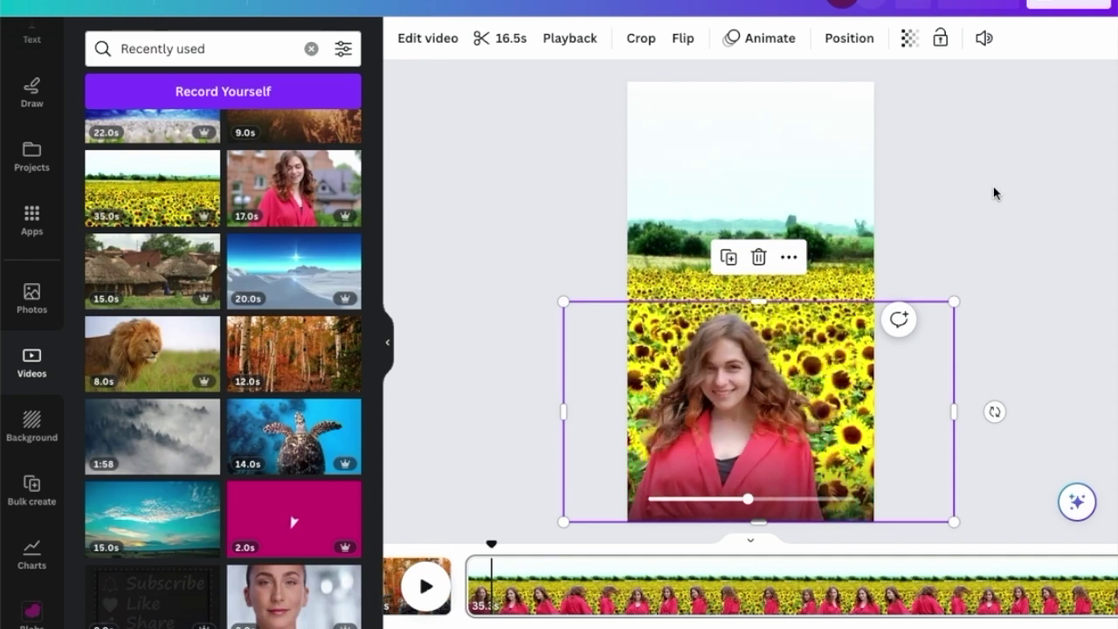
left_click(994, 192)
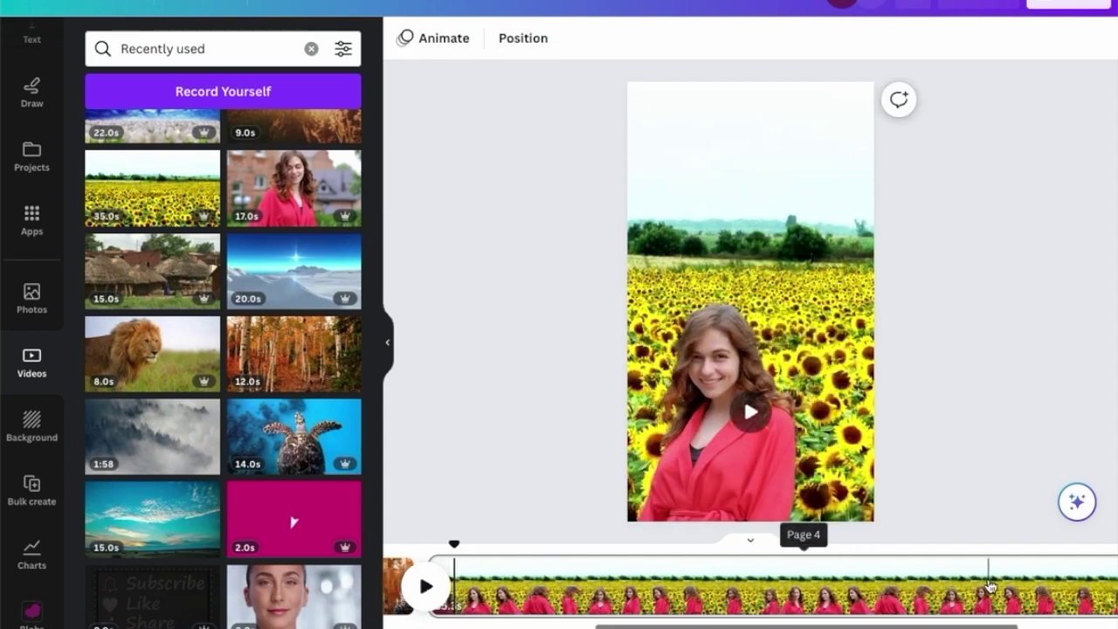
- Trim the sunflower page to 2.0 seconds in the timeline
scroll(996, 594, "right", 5)
left_click_drag(1007, 593, 462, 591)
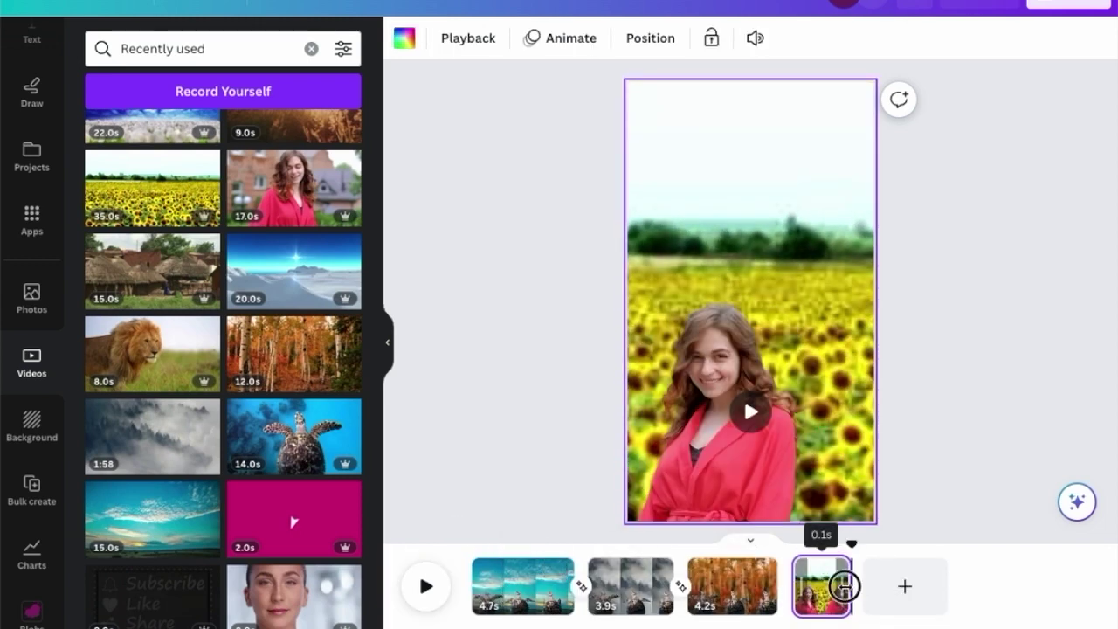
left_click_drag(847, 585, 881, 594)
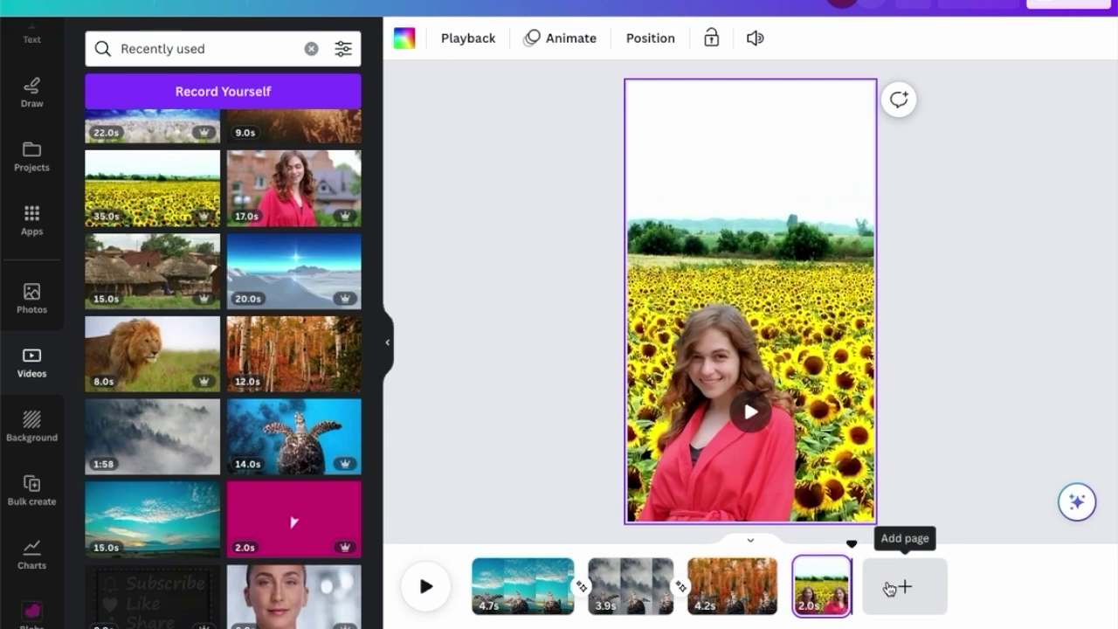
left_click(717, 472)
left_click(496, 37)
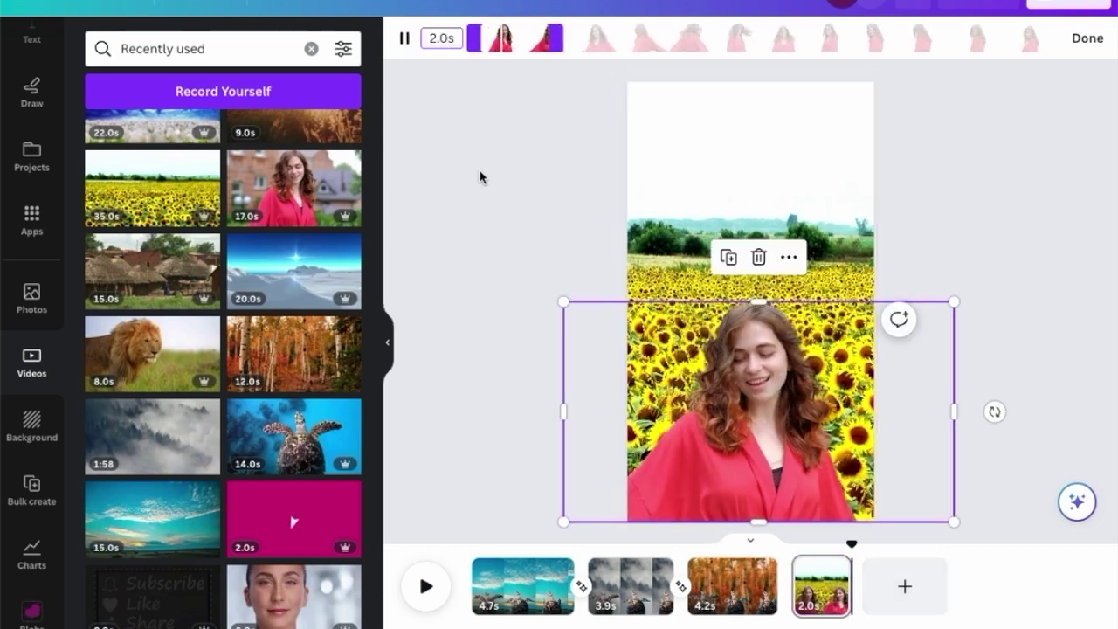
left_click(481, 175)
- Duplicate the 2-second sunflower page as a new fifth page
left_click(836, 582)
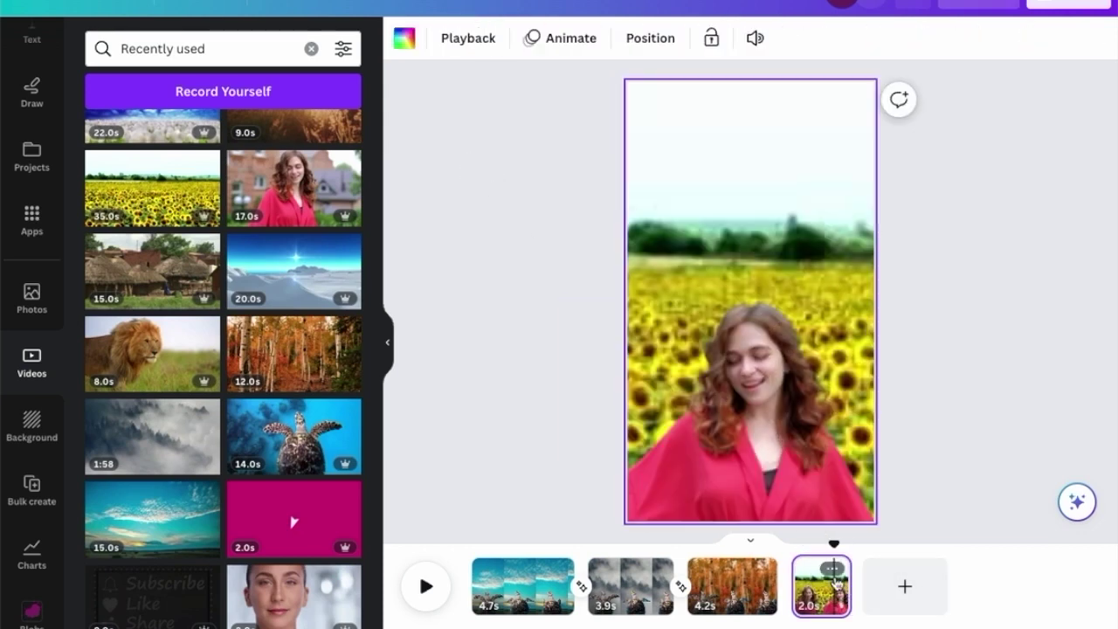
left_click(832, 569)
left_click(937, 309)
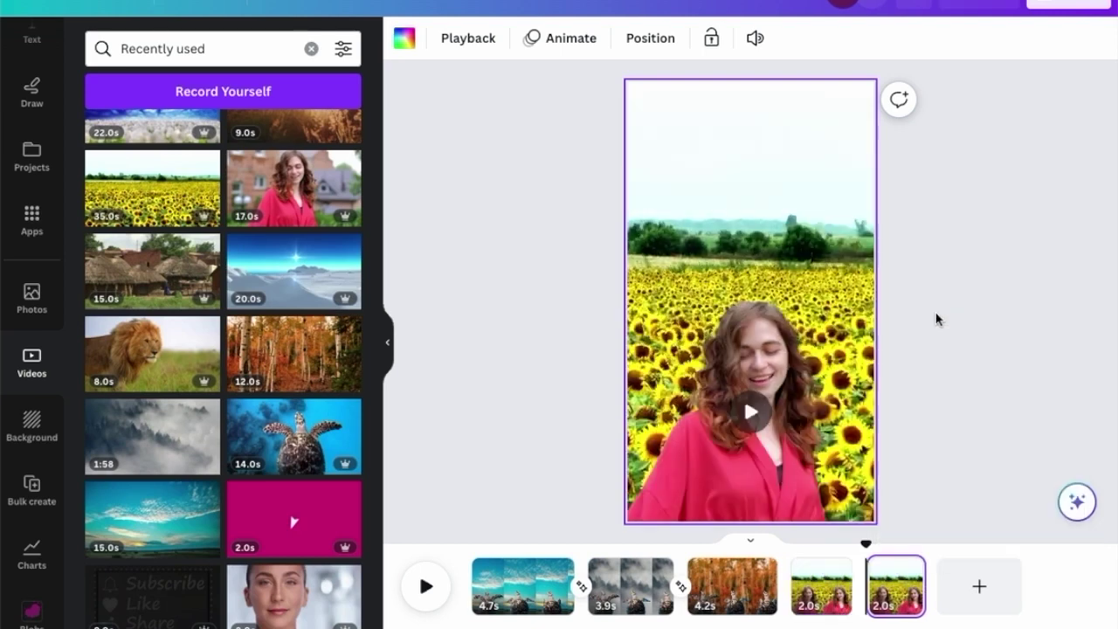
left_click(900, 583)
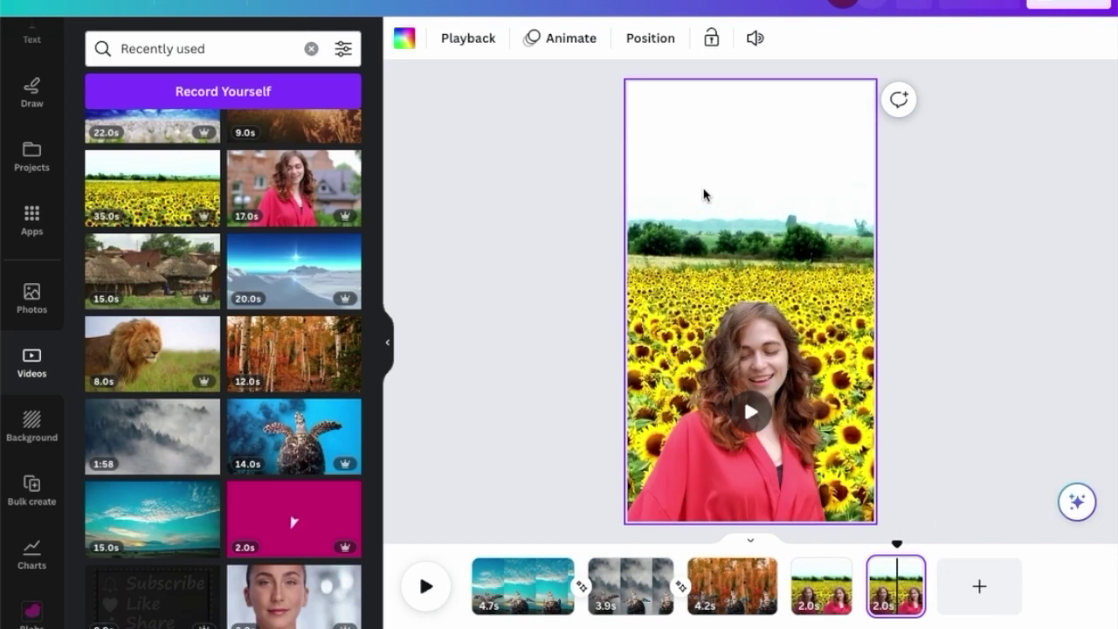
scroll(96, 207, "up", 3)
- Add the 9.0s golden forest video and set it as page 5's background
left_click(301, 305)
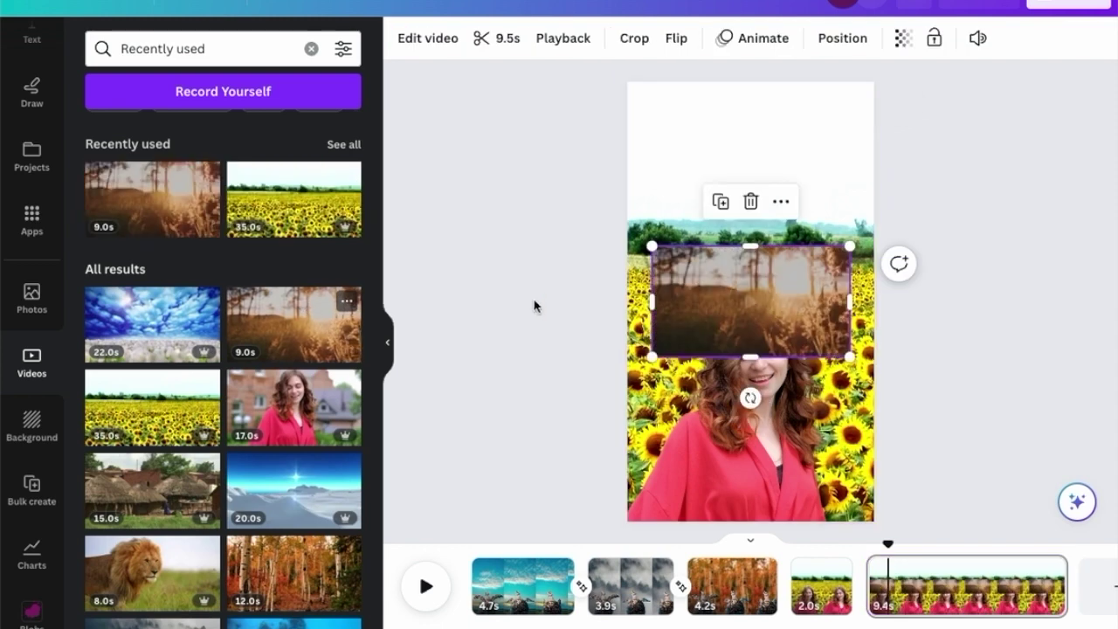
right_click(713, 305)
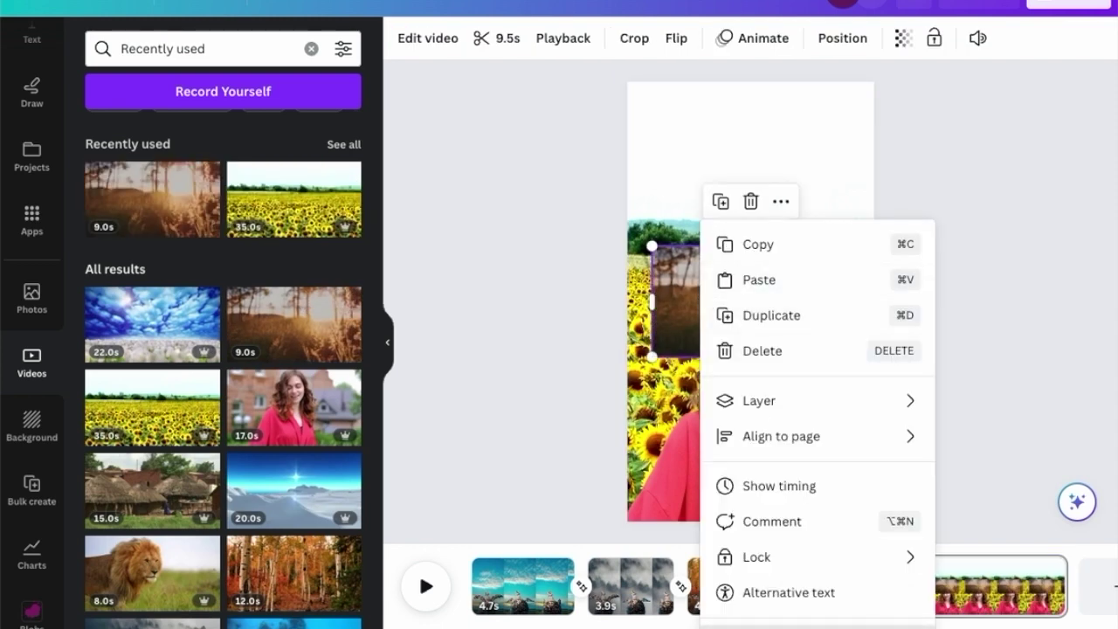
left_click(778, 623)
- Trim the start and end of the woman clip on page 5
left_click(781, 463)
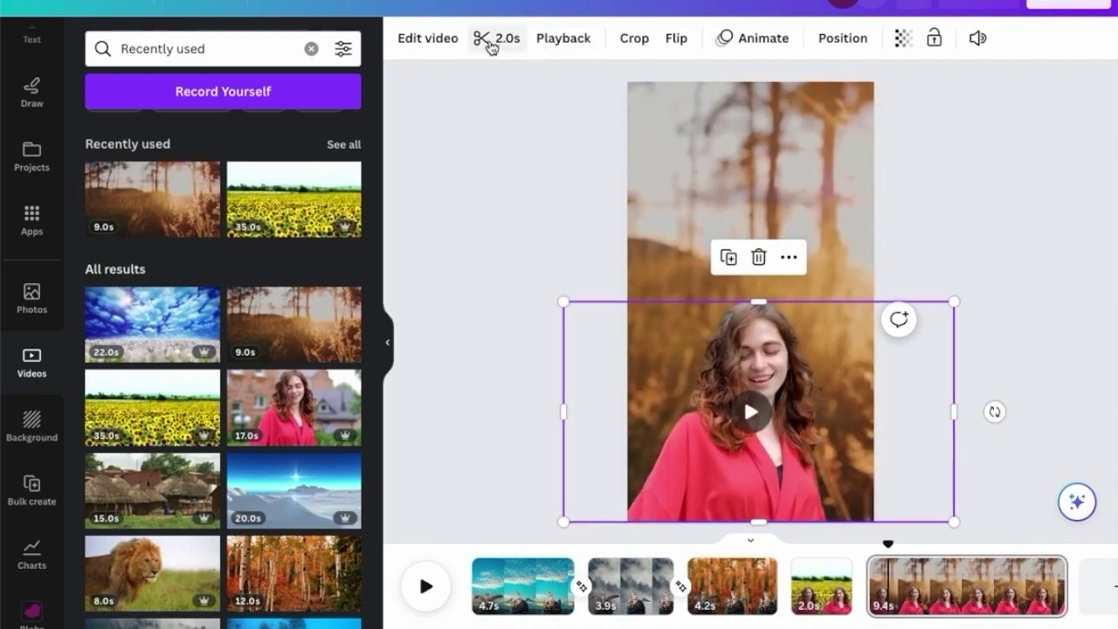
left_click(492, 48)
left_click_drag(554, 38, 560, 39)
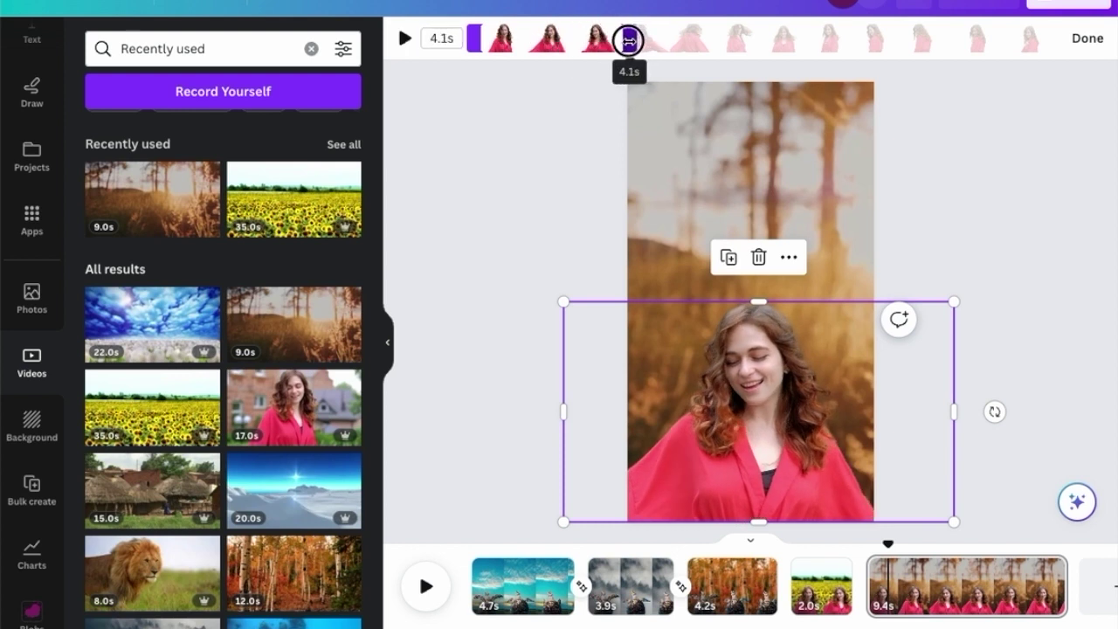
left_click_drag(474, 39, 483, 35)
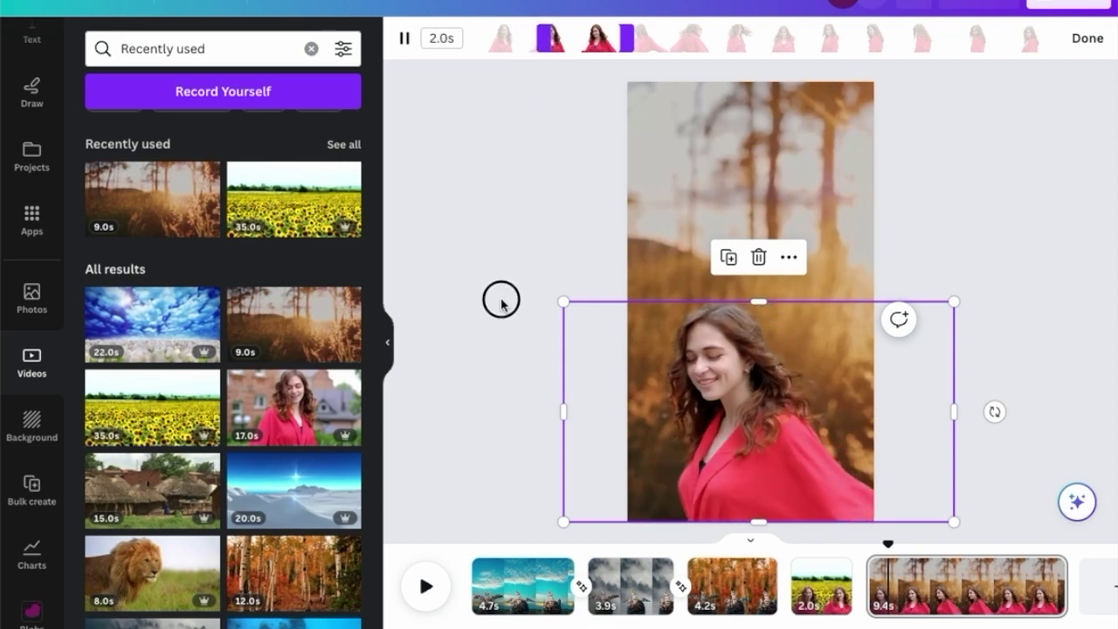
left_click(583, 374)
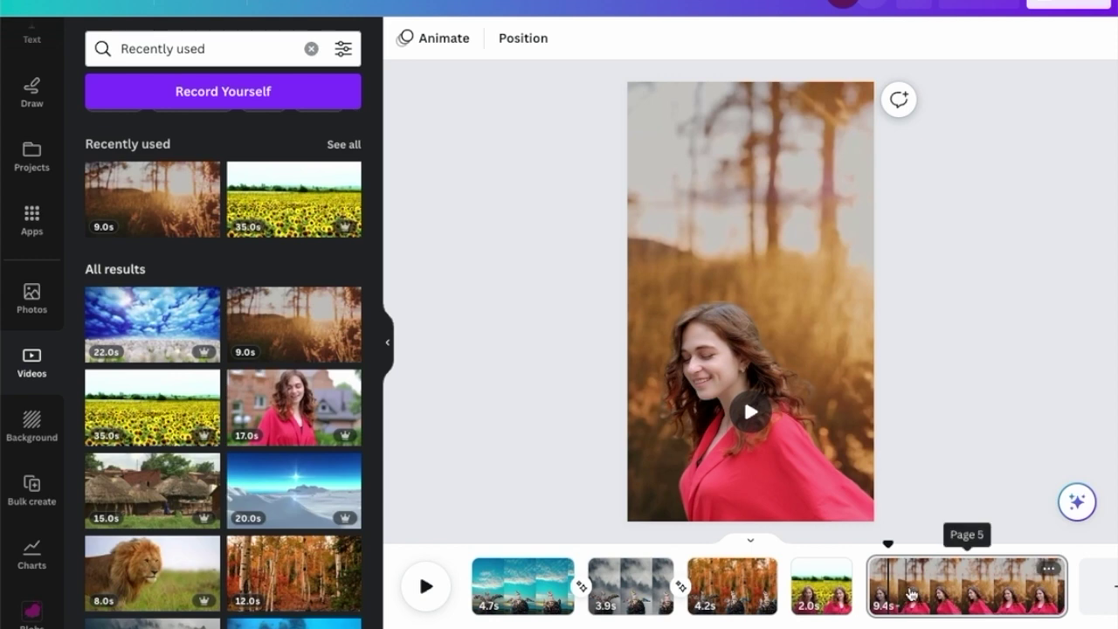
- Shorten page 5 in the timeline to 2.0 seconds
left_click_drag(1059, 594, 845, 606)
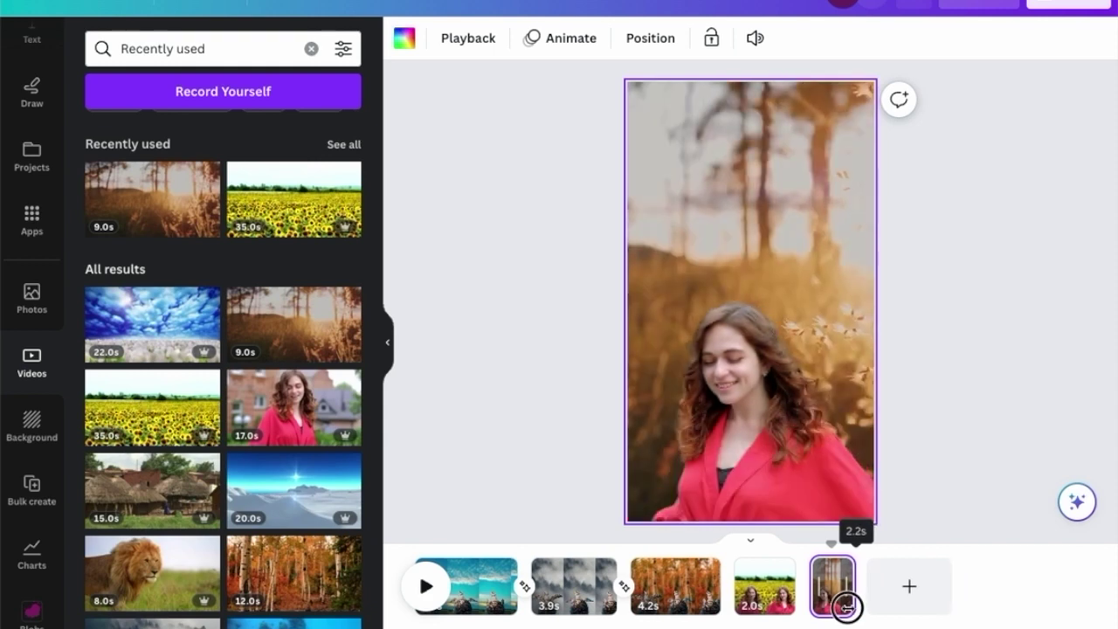
left_click_drag(920, 601, 915, 599)
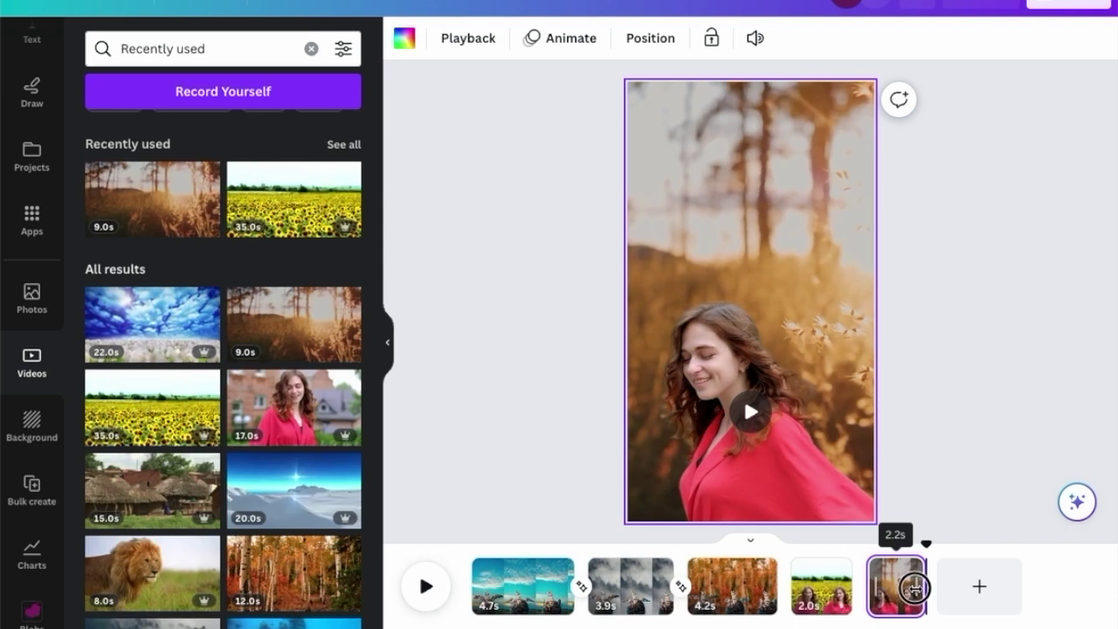
left_click_drag(914, 588, 911, 590)
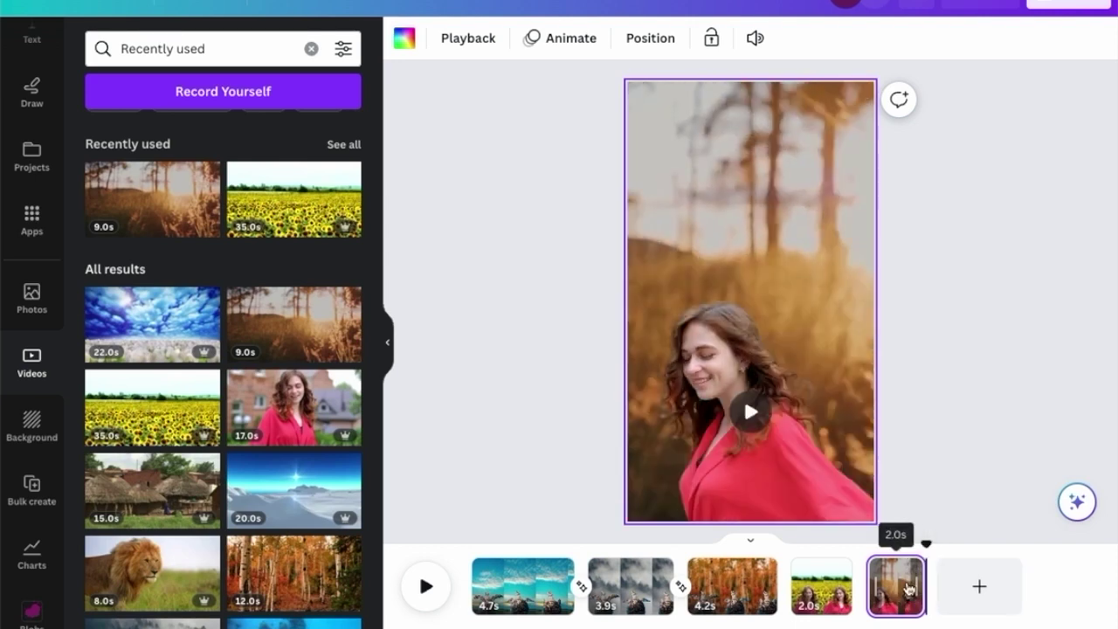
left_click(891, 589)
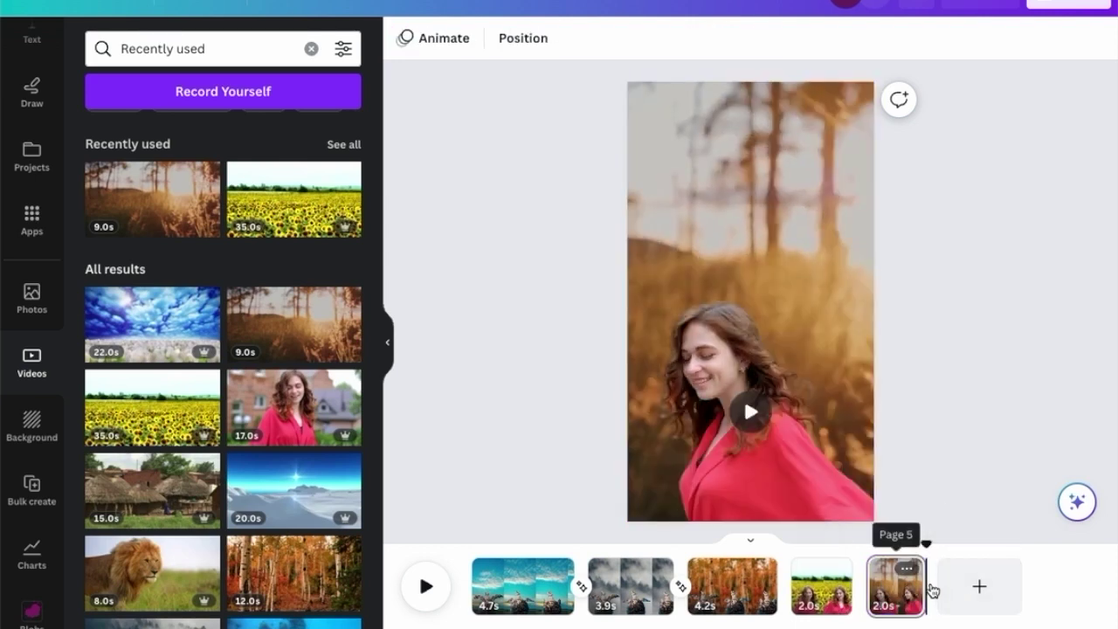
- Add a Match & Move transition between pages 4 and 5
left_click(863, 600)
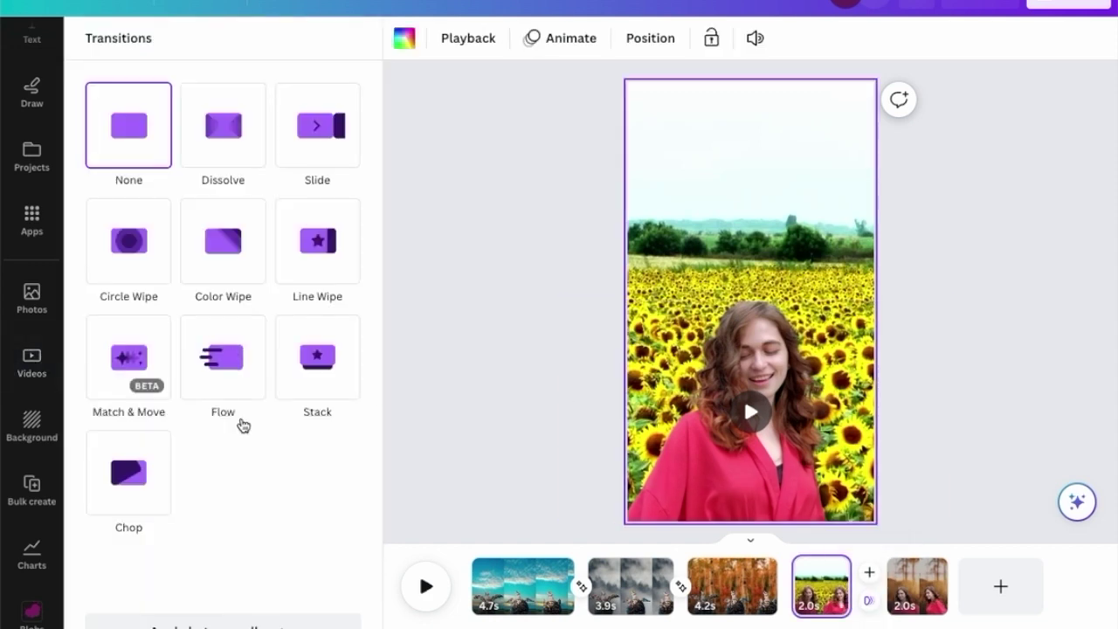
left_click(140, 358)
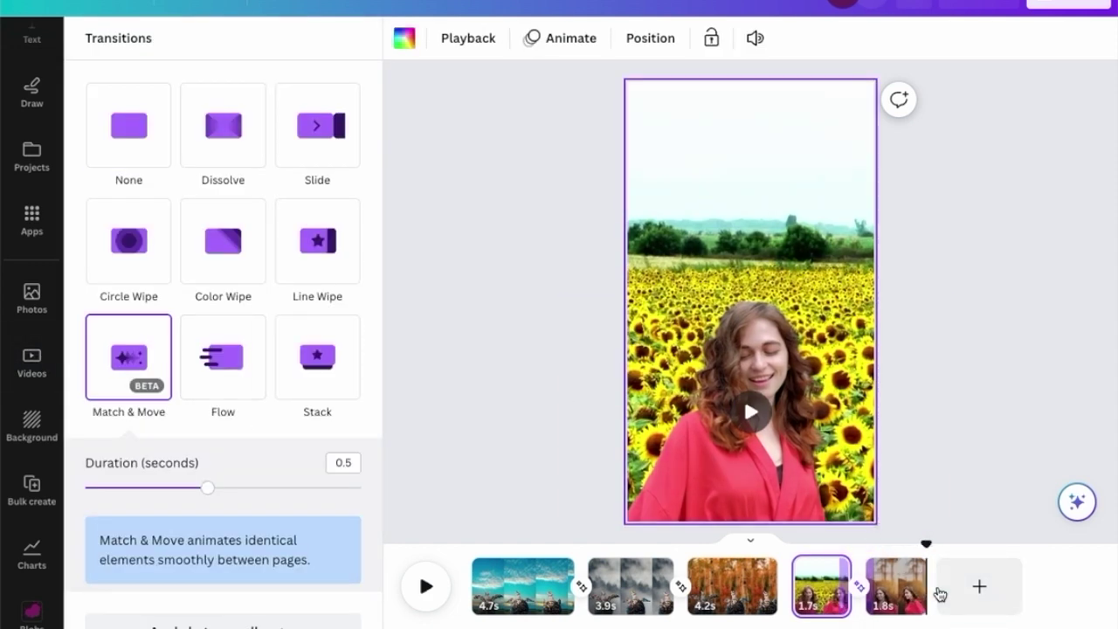
left_click(895, 589)
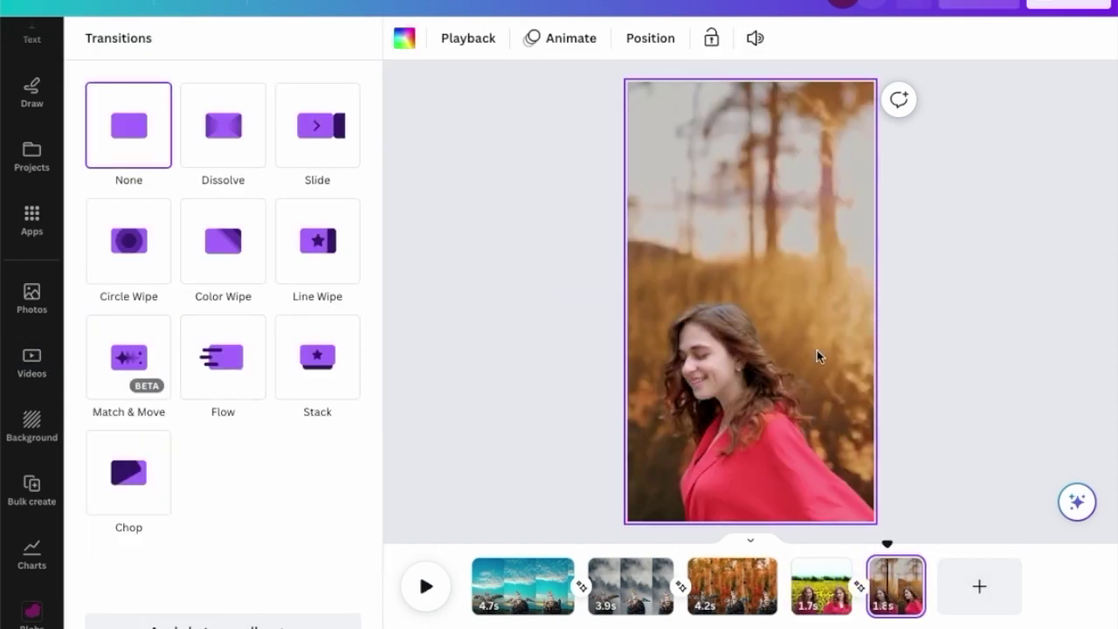
left_click(907, 570)
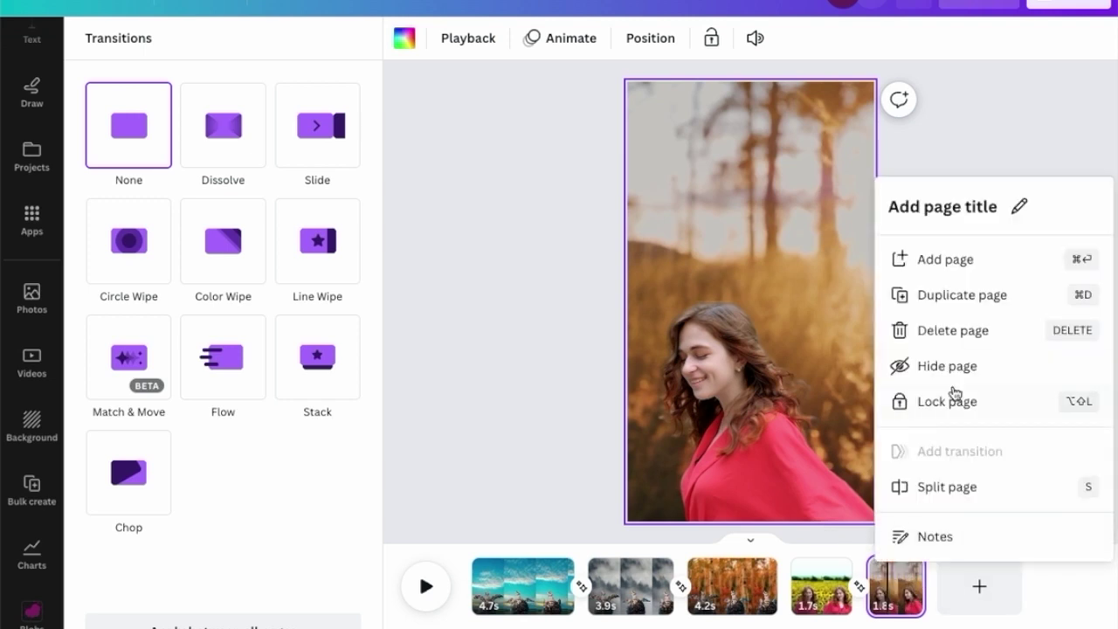
- Duplicate page 5 as page 6 and set the 22.0s cloudy sky video as its background
left_click(958, 294)
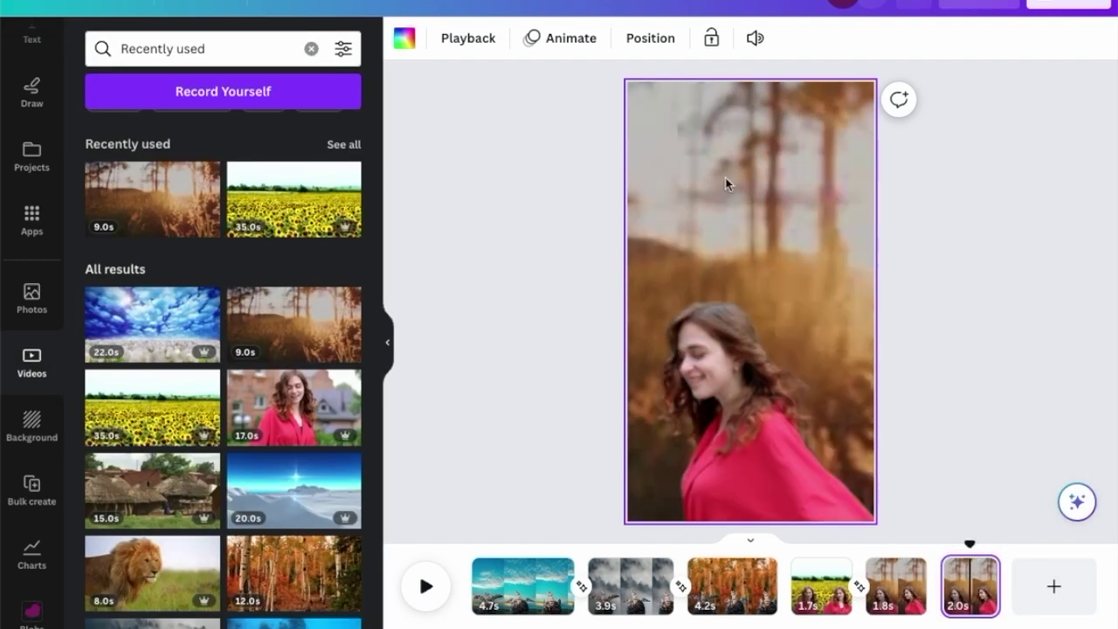
scroll(215, 322, "up", 1)
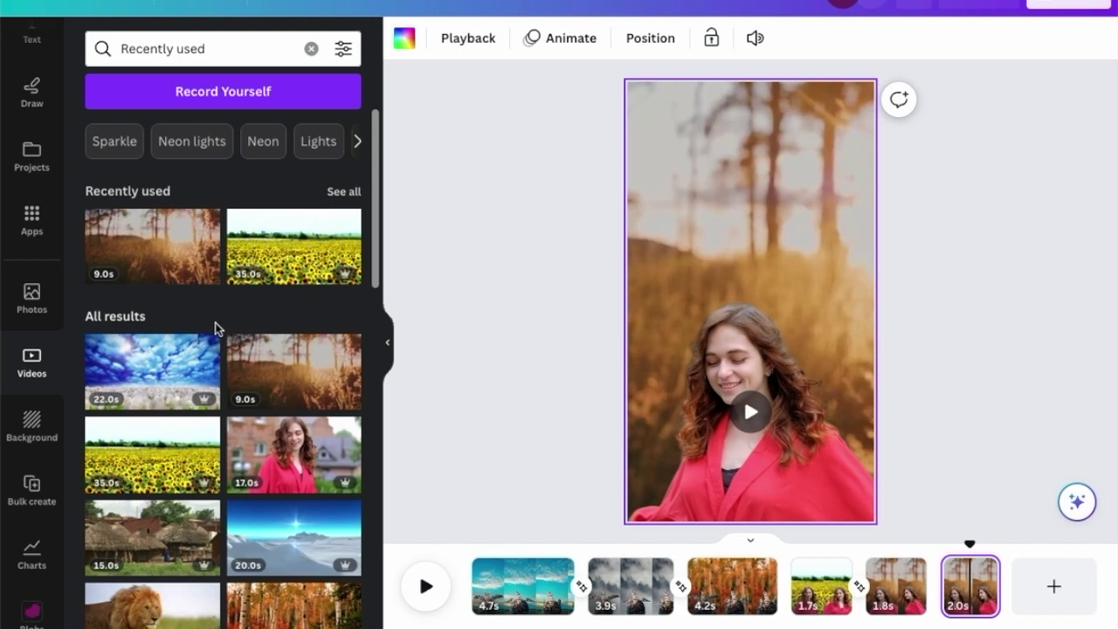
scroll(215, 322, "down", 1)
left_click(162, 312)
right_click(662, 320)
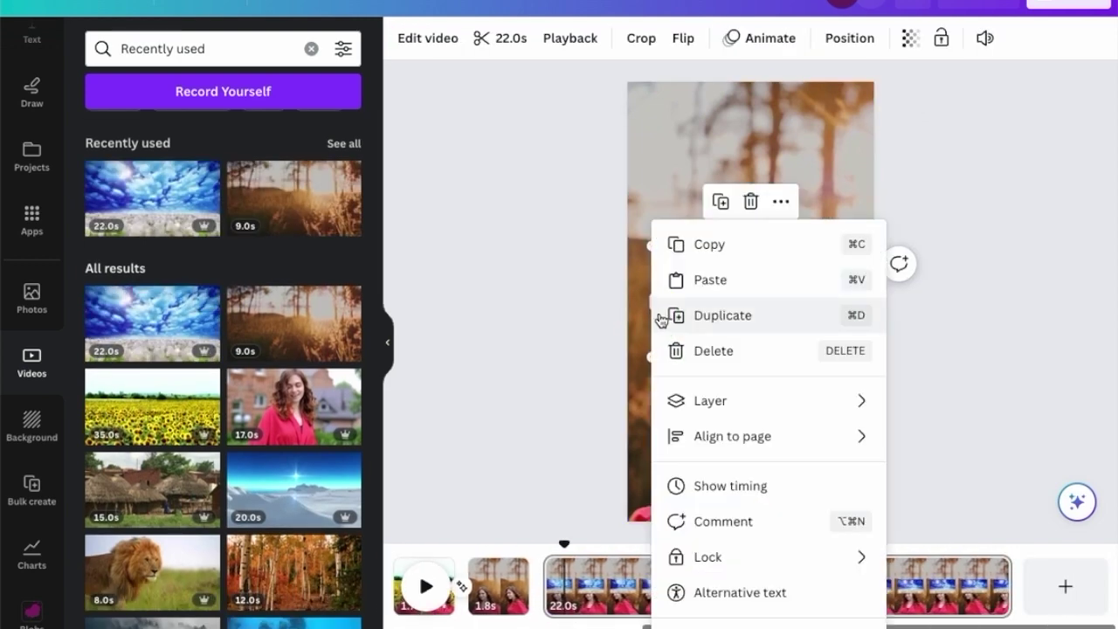
left_click(842, 624)
- Trim the woman clip on page 6, extending it to about 4 seconds
left_click(760, 348)
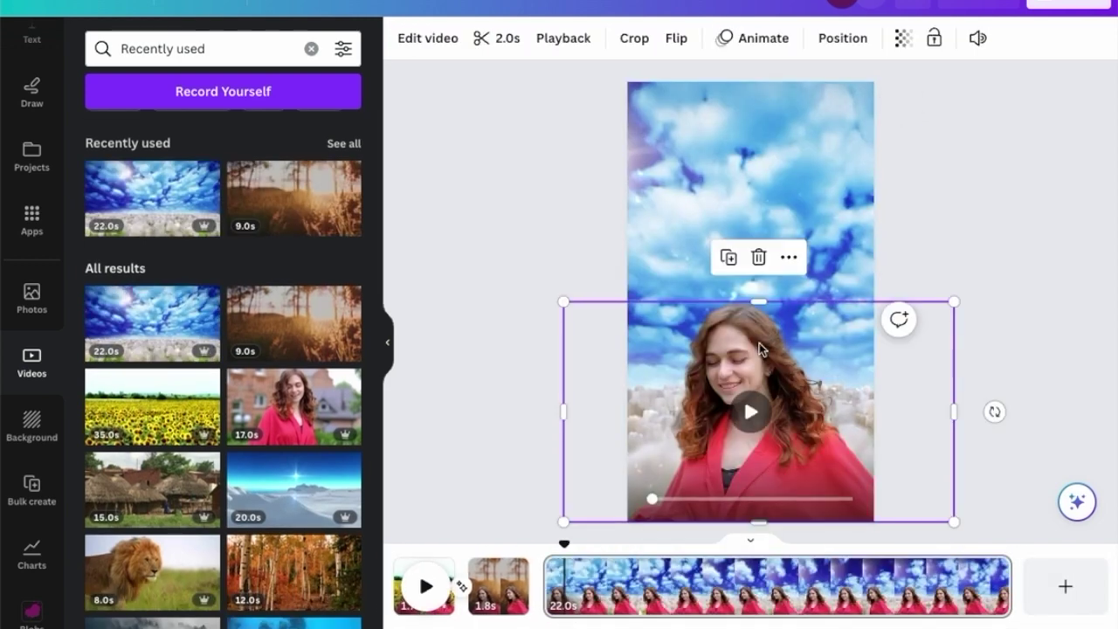
left_click(544, 40)
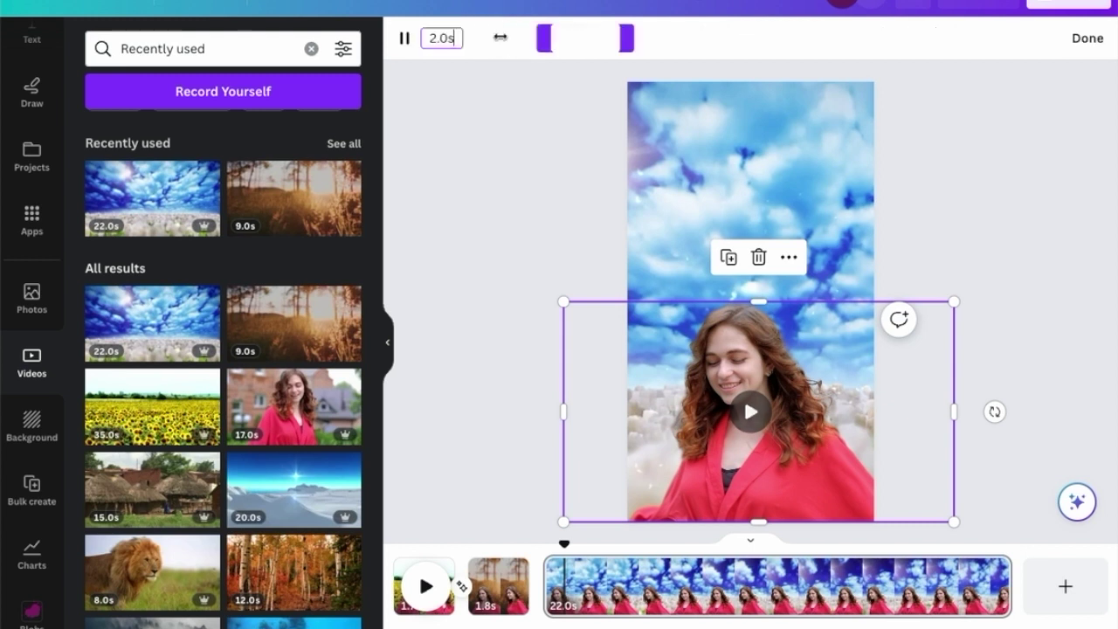
left_click_drag(626, 38, 690, 37)
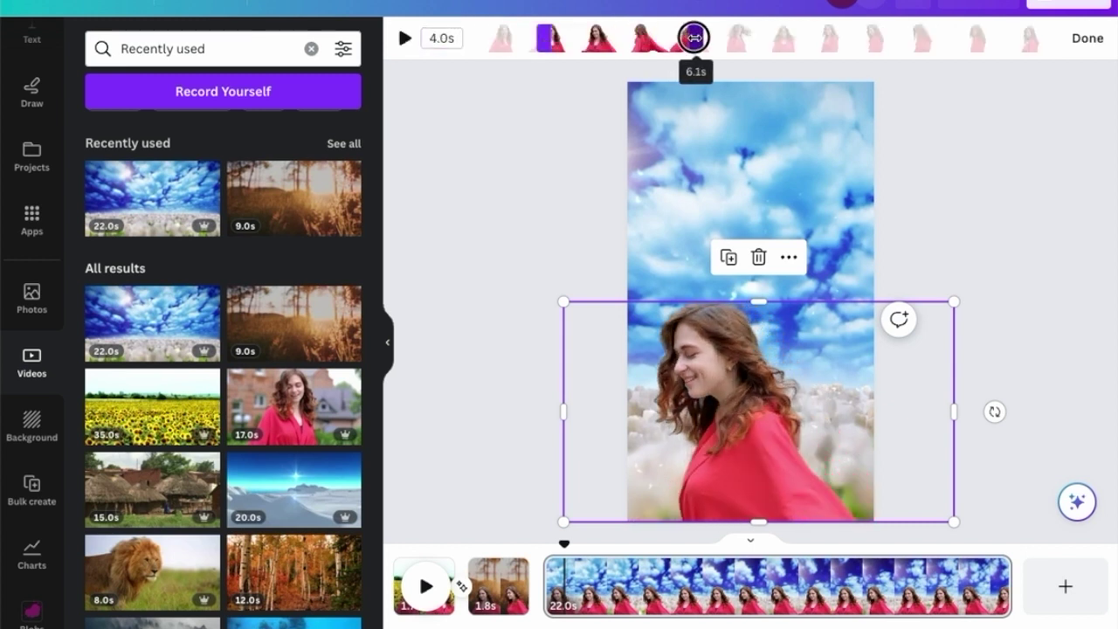
left_click_drag(541, 38, 546, 38)
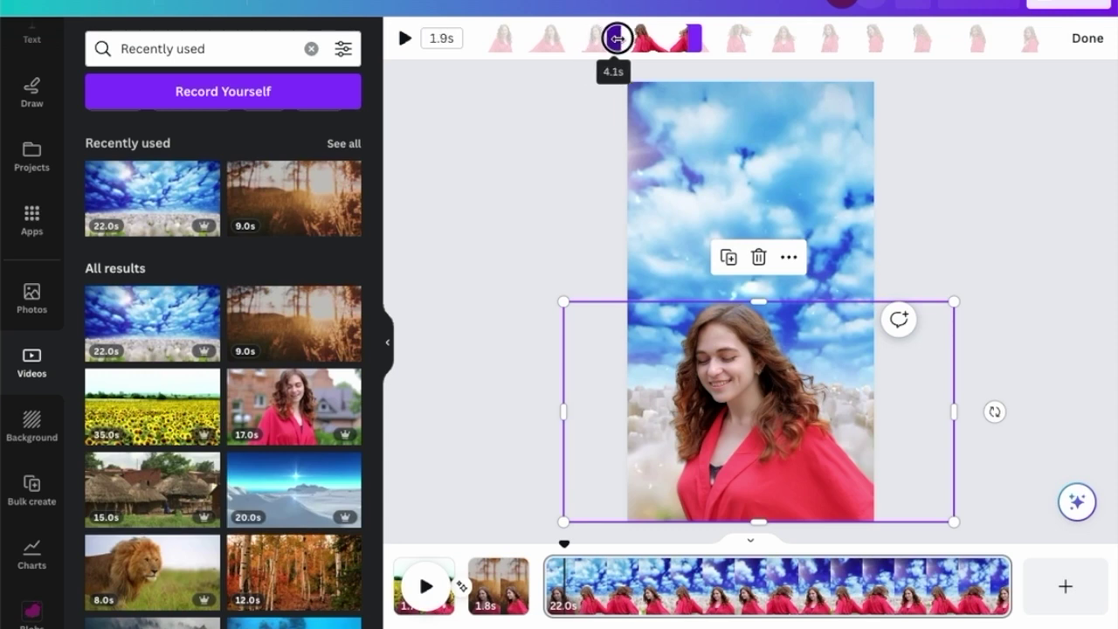
left_click(590, 201)
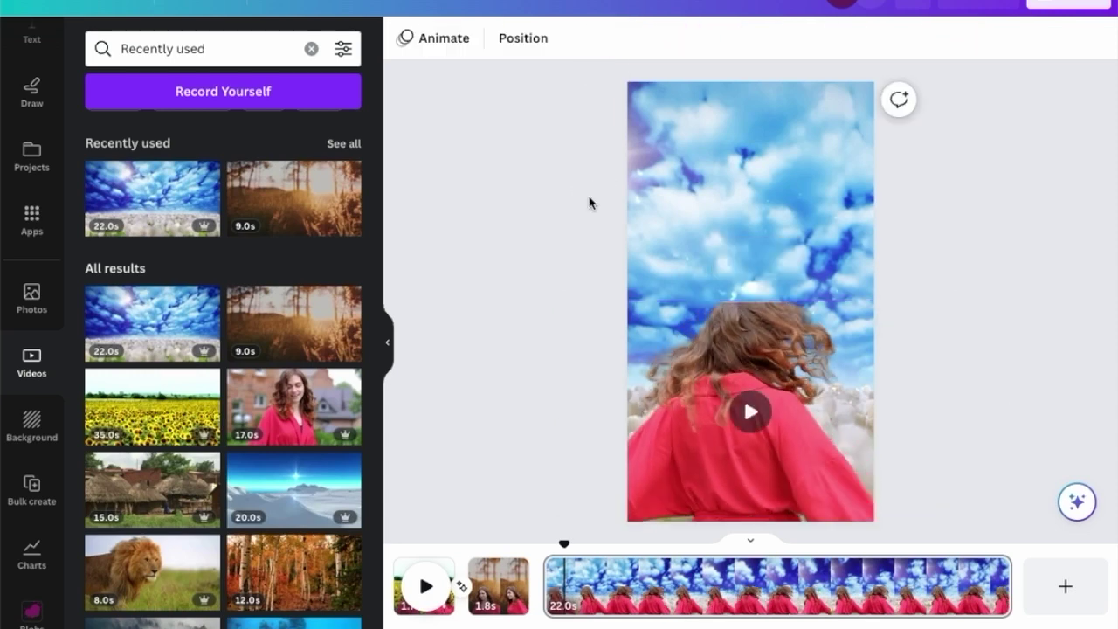
- Cut the sky page to 1.8s and join it to page 5 with Match & Move
left_click_drag(987, 592, 569, 614)
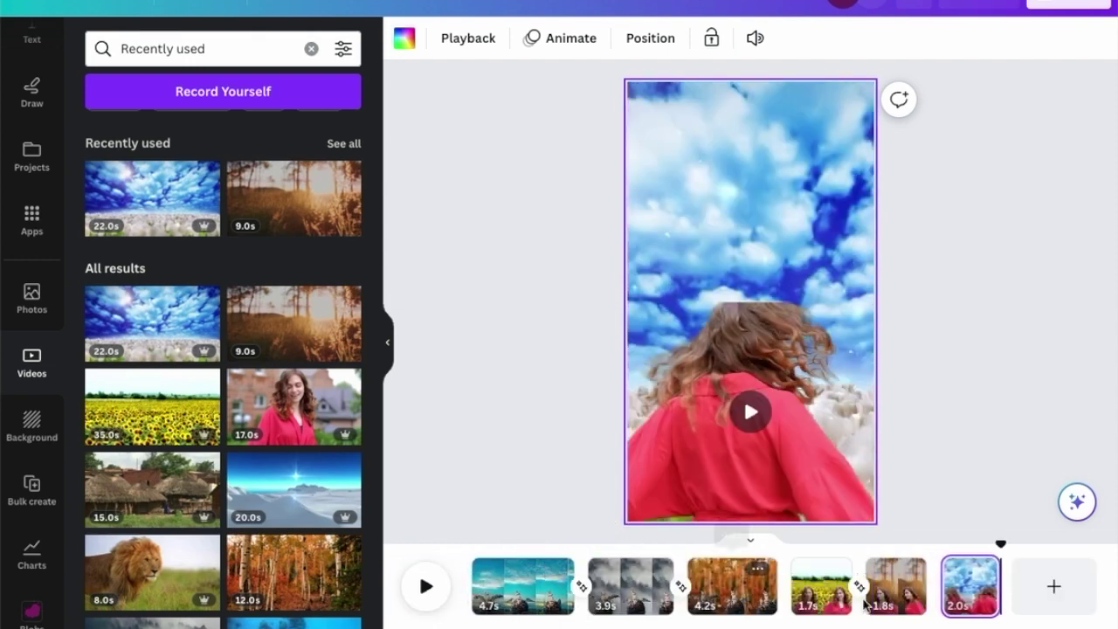
left_click(939, 602)
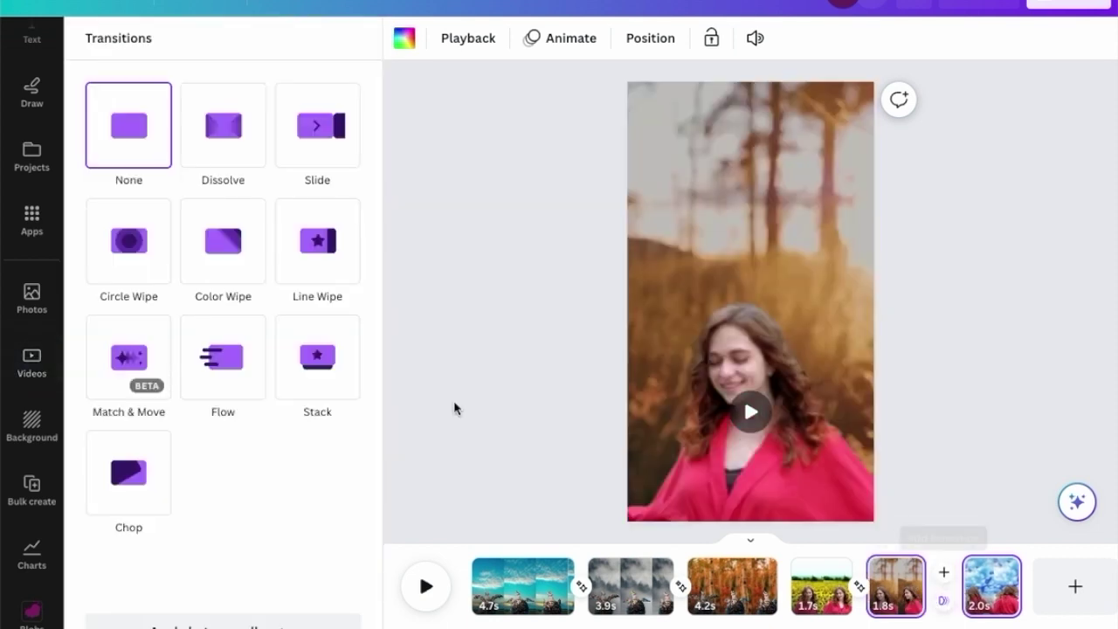
left_click(120, 362)
left_click(508, 414)
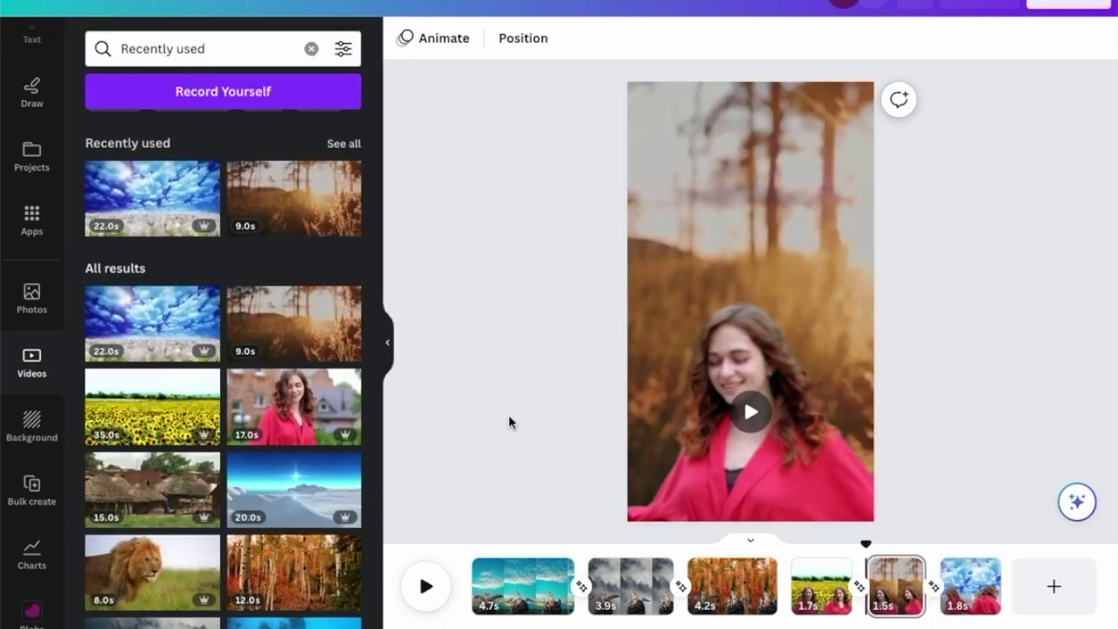
left_click(797, 599)
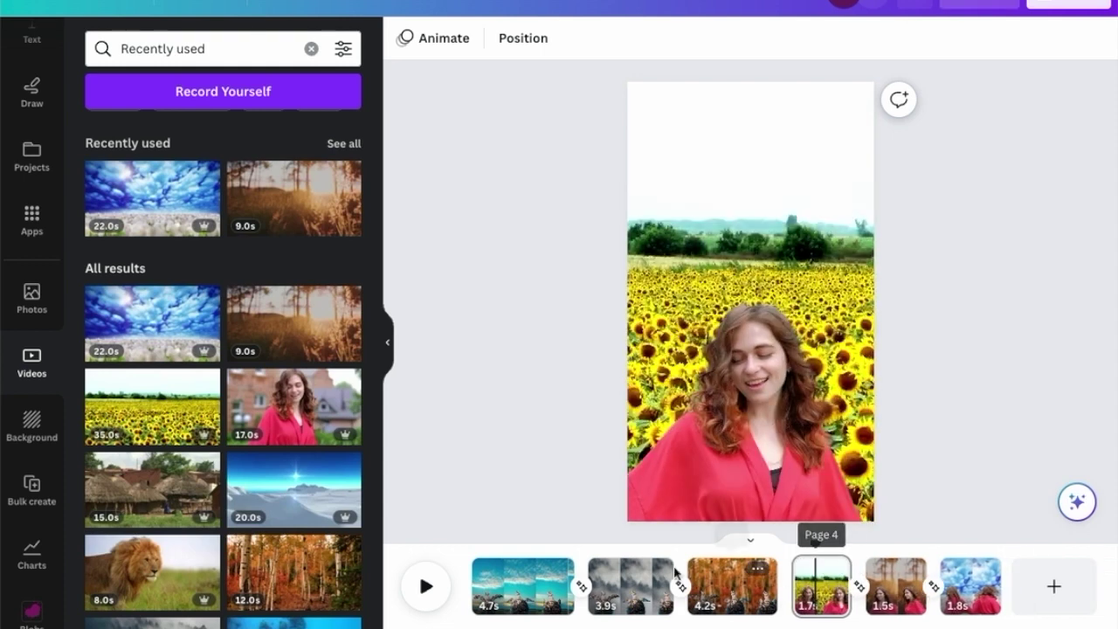
- Preview the 0.2-second Match & Move transition after the sunflower scene
key("space")
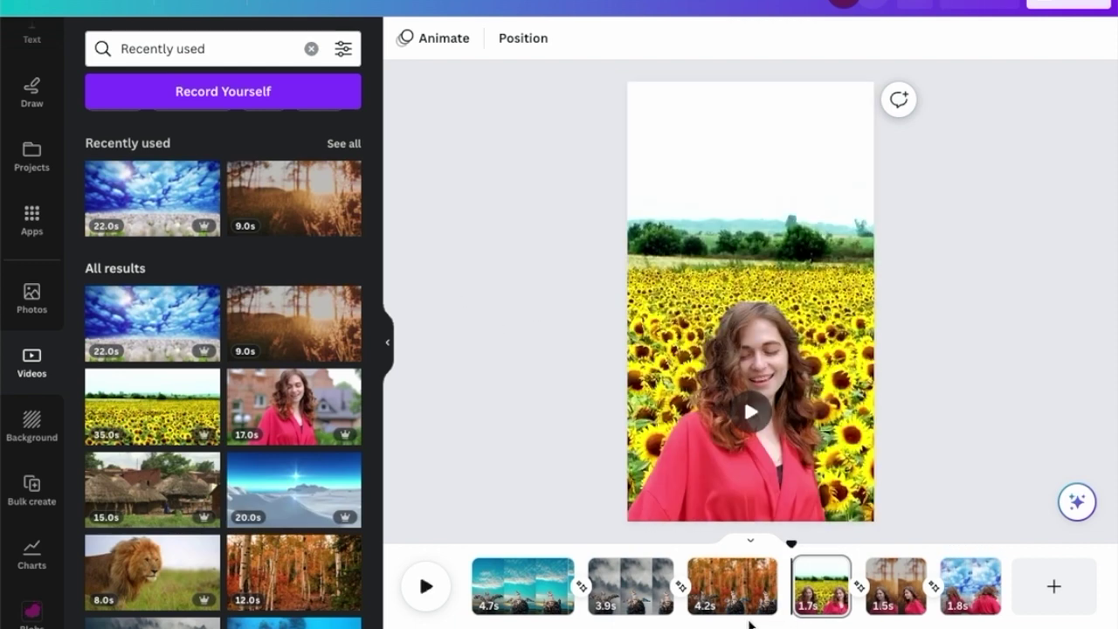
left_click(748, 618)
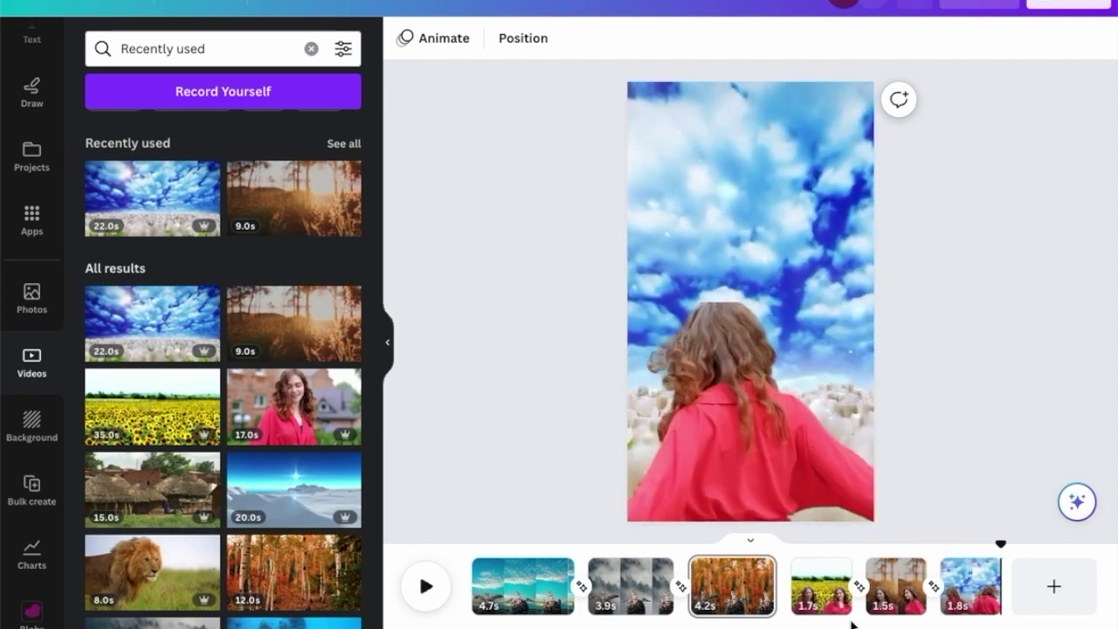
left_click(859, 591)
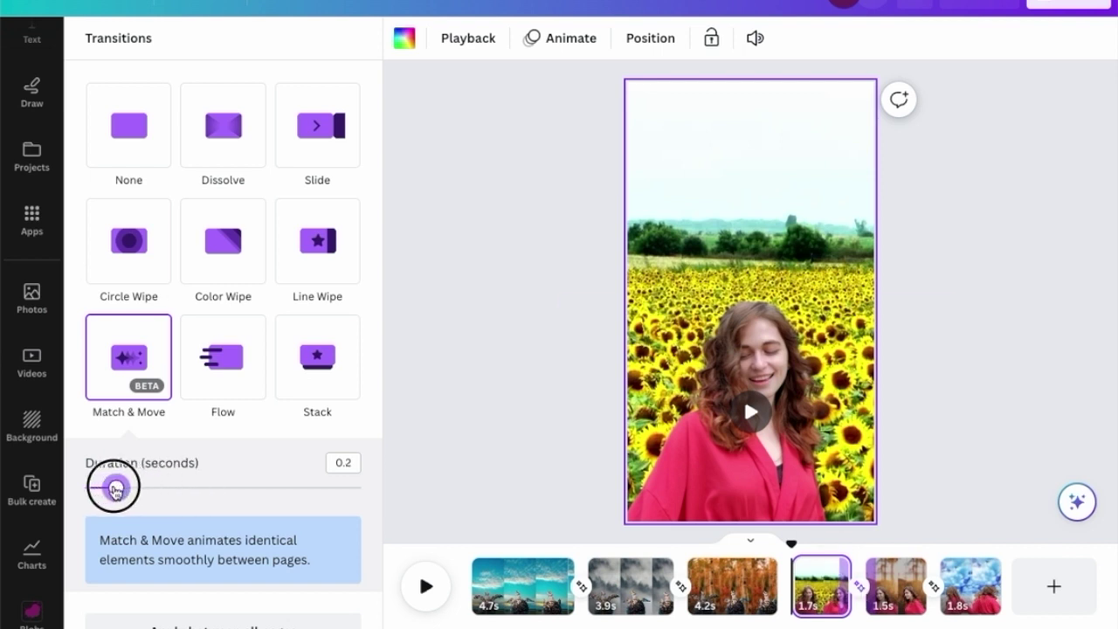
left_click(491, 463)
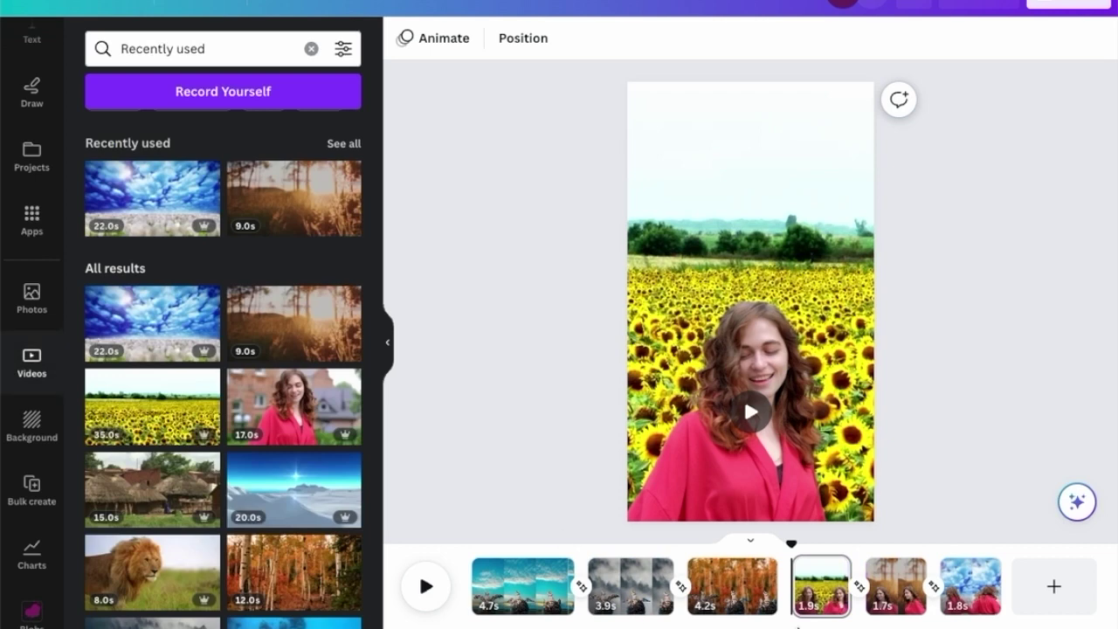
key("space")
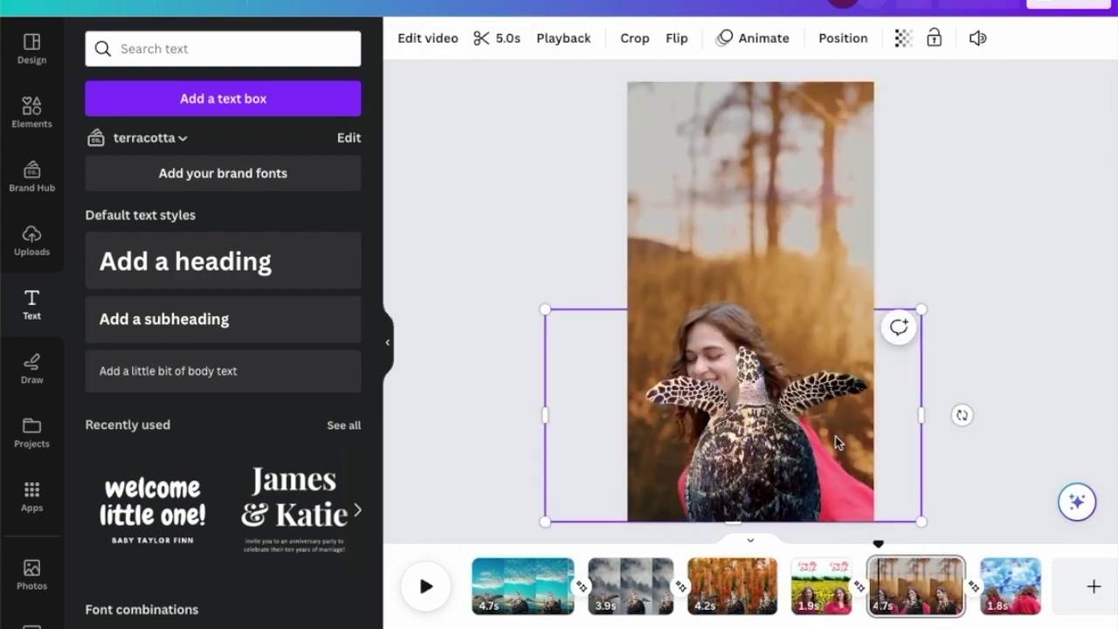
- Select the 'Living My Best Life' title text on the sunflower scene
double_click(762, 165)
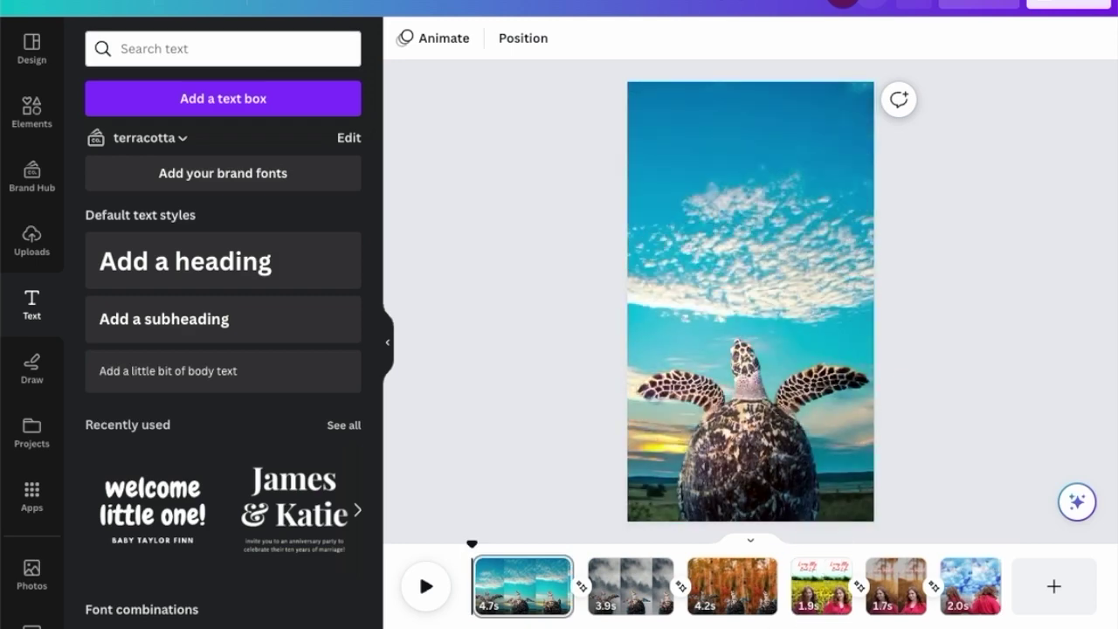
- Limit the video download to pages 4, 5 and 6 only
left_click(796, 591)
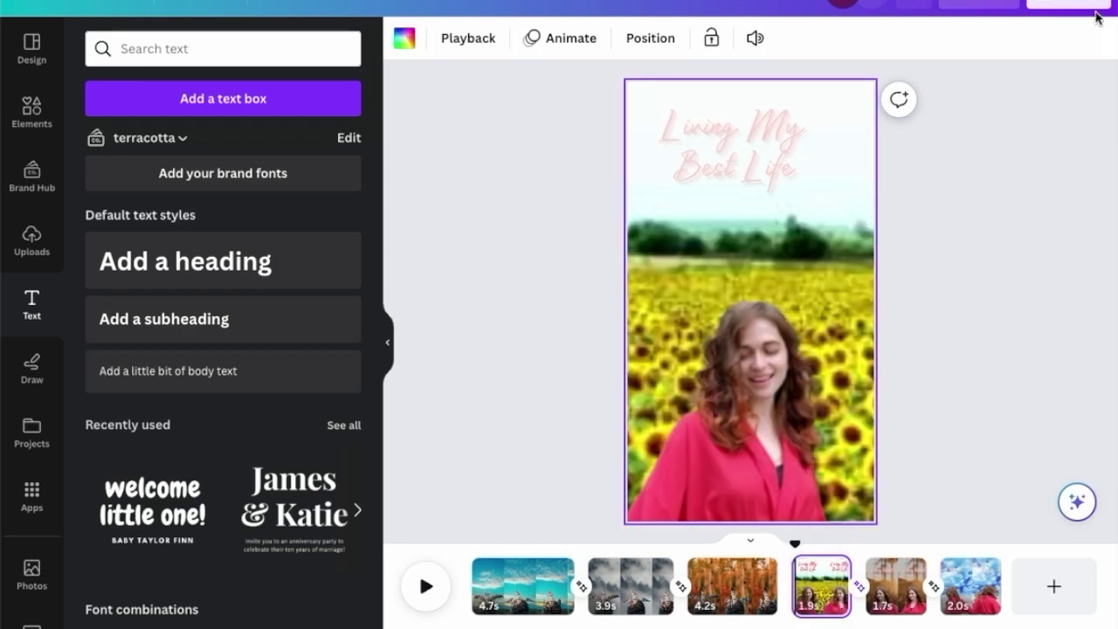
left_click(1053, 2)
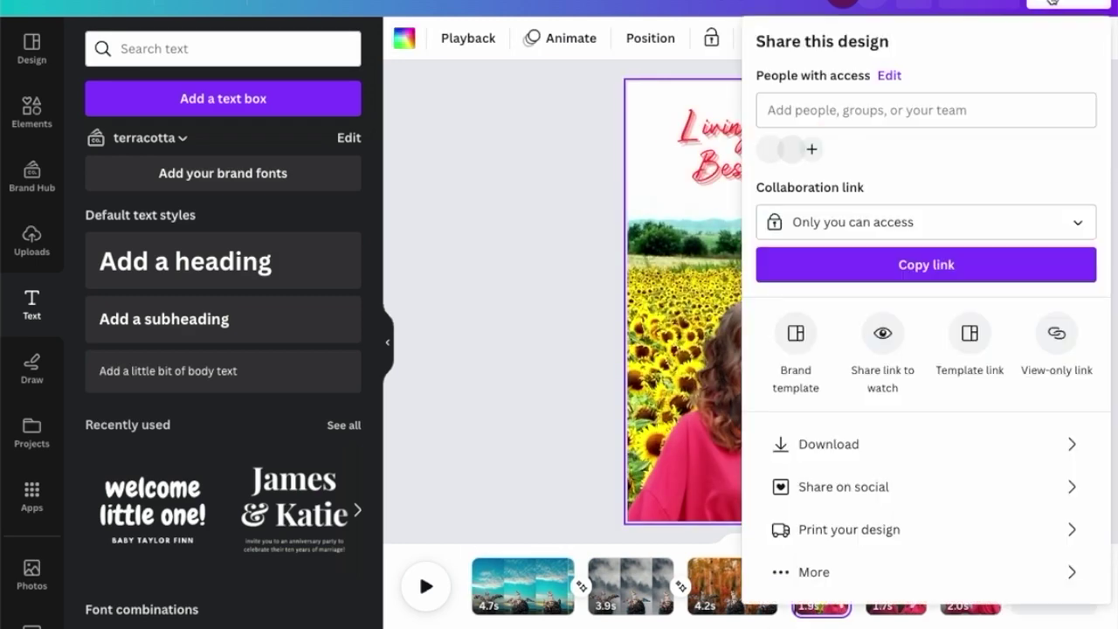
left_click(1005, 446)
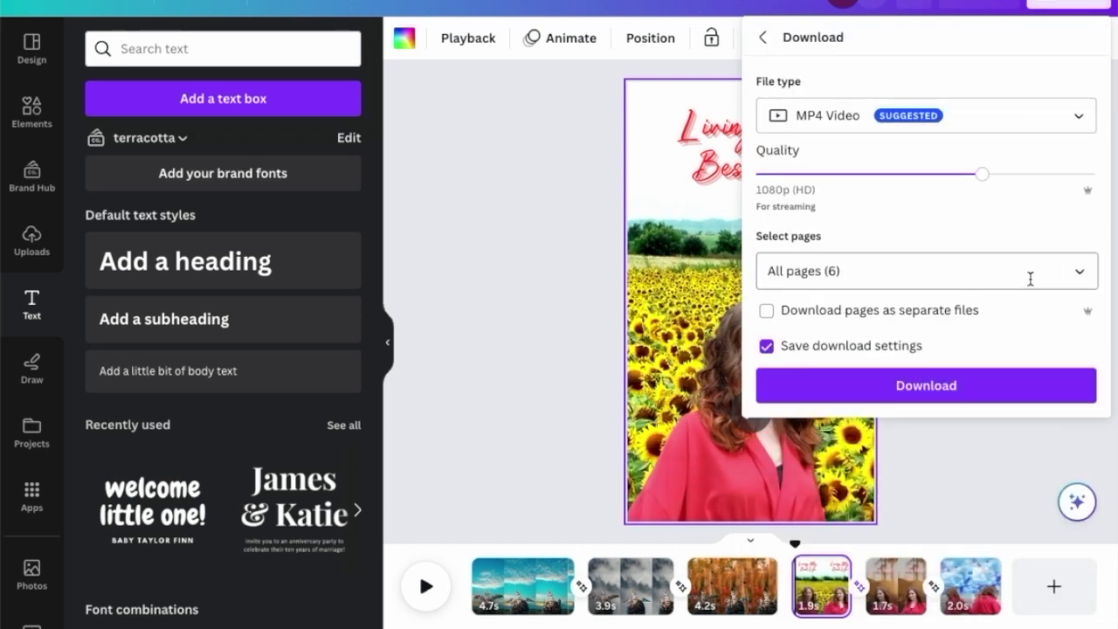
left_click(1064, 281)
left_click(1078, 322)
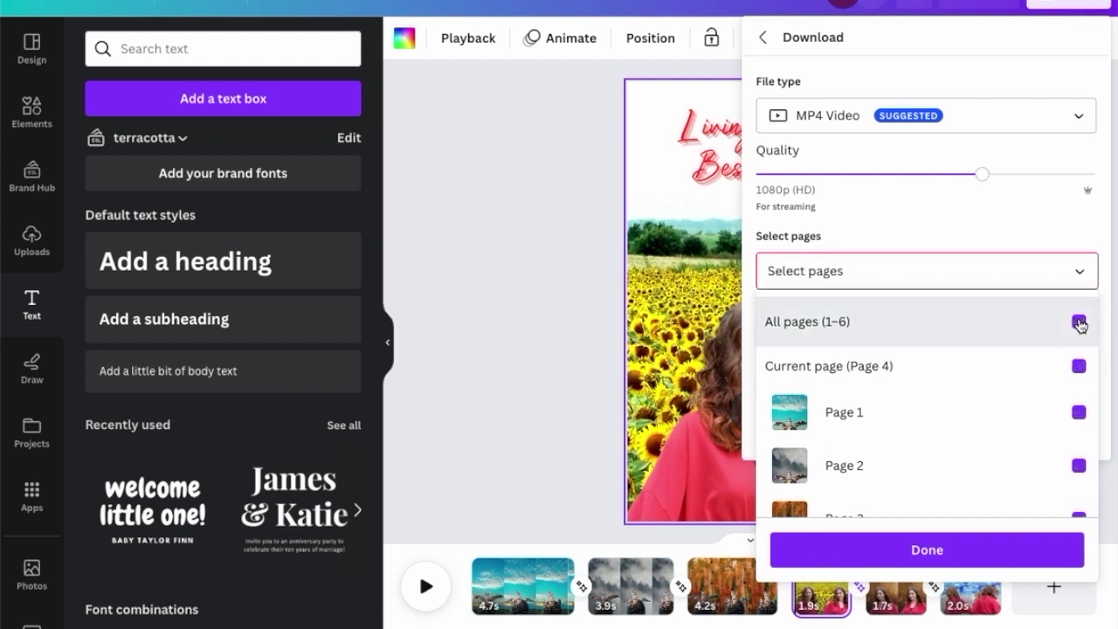
scroll(1074, 391, "down", 3)
left_click(1078, 377)
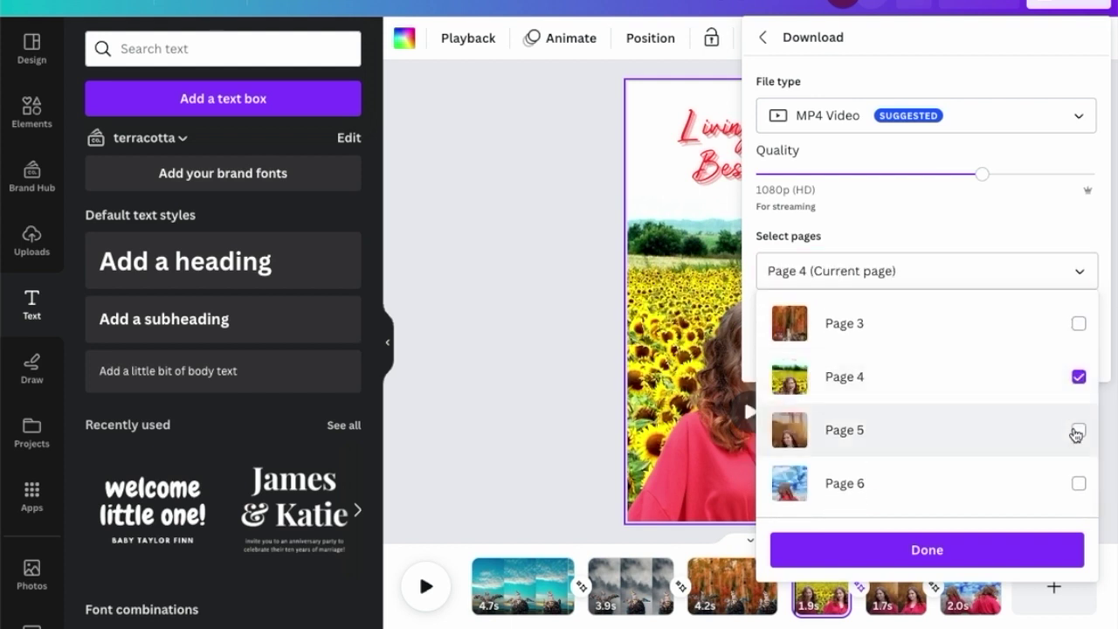
left_click(1078, 430)
left_click(1079, 481)
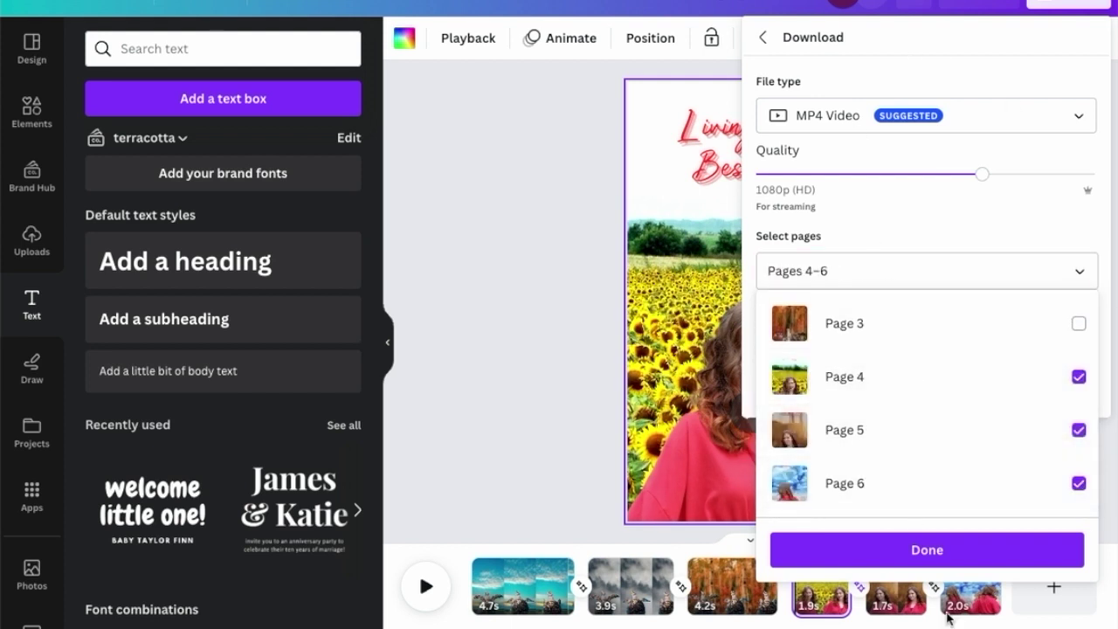
left_click(967, 550)
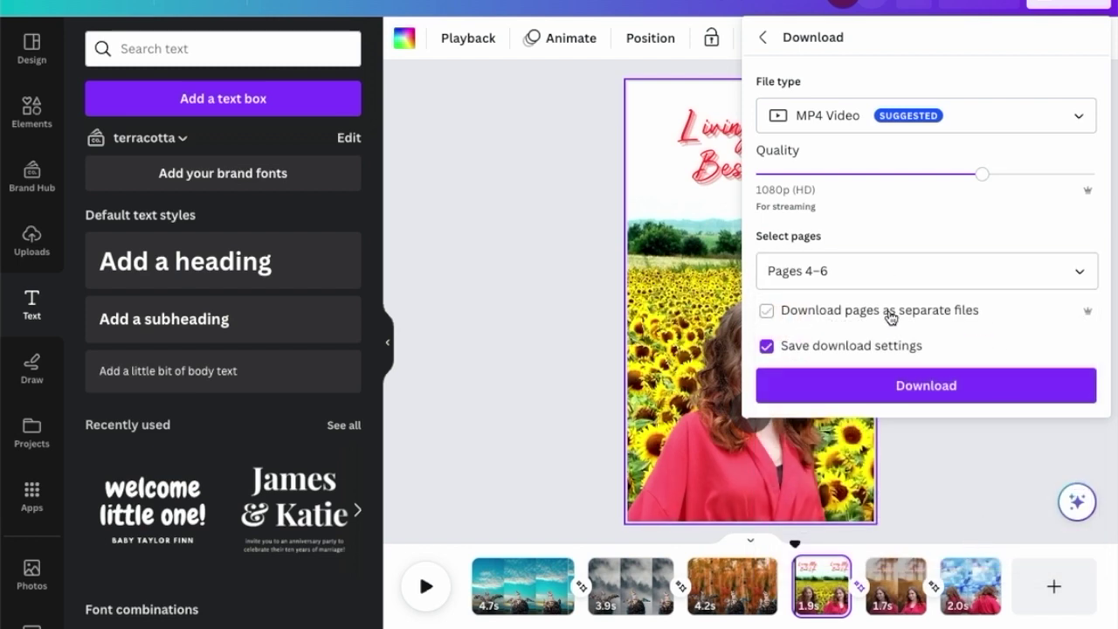
- Keep MP4 Video as the file type and close the download options
left_click(1009, 132)
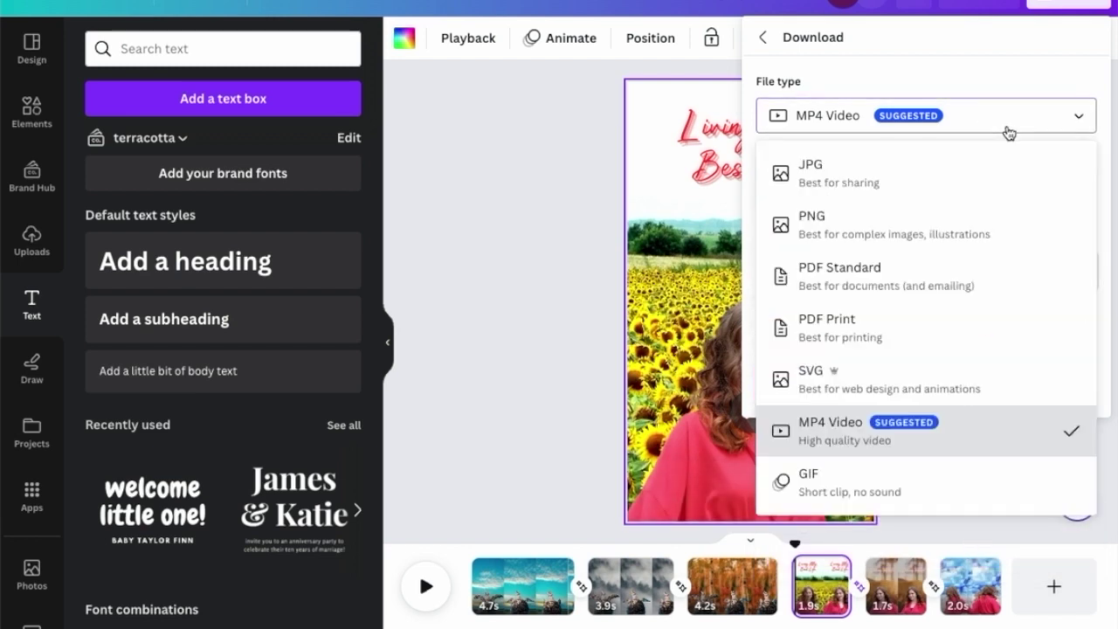
left_click(1010, 129)
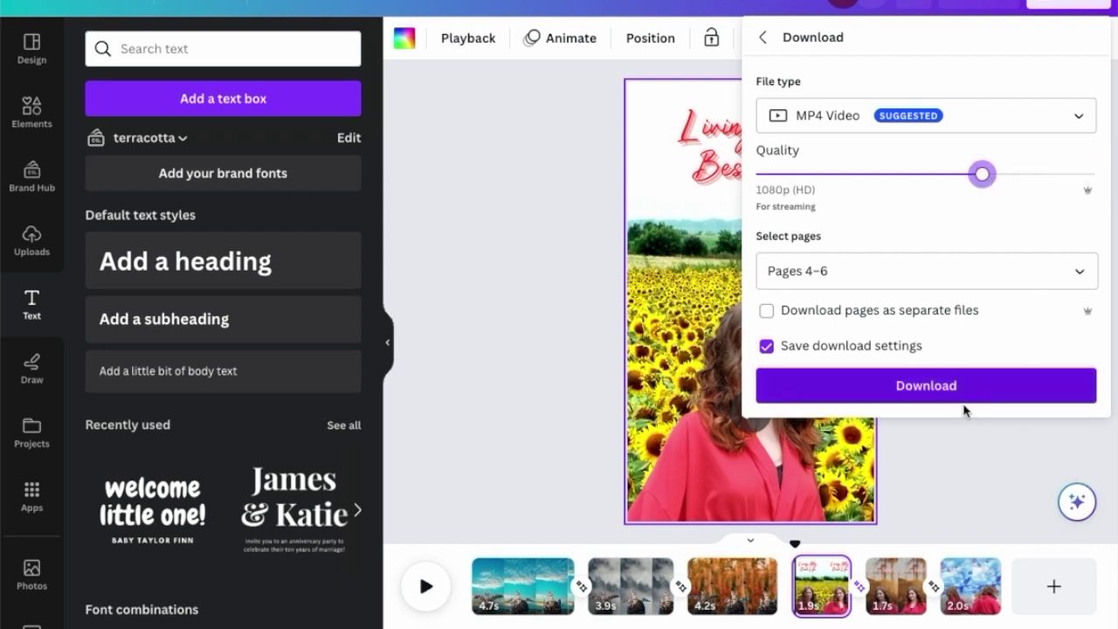
left_click(519, 287)
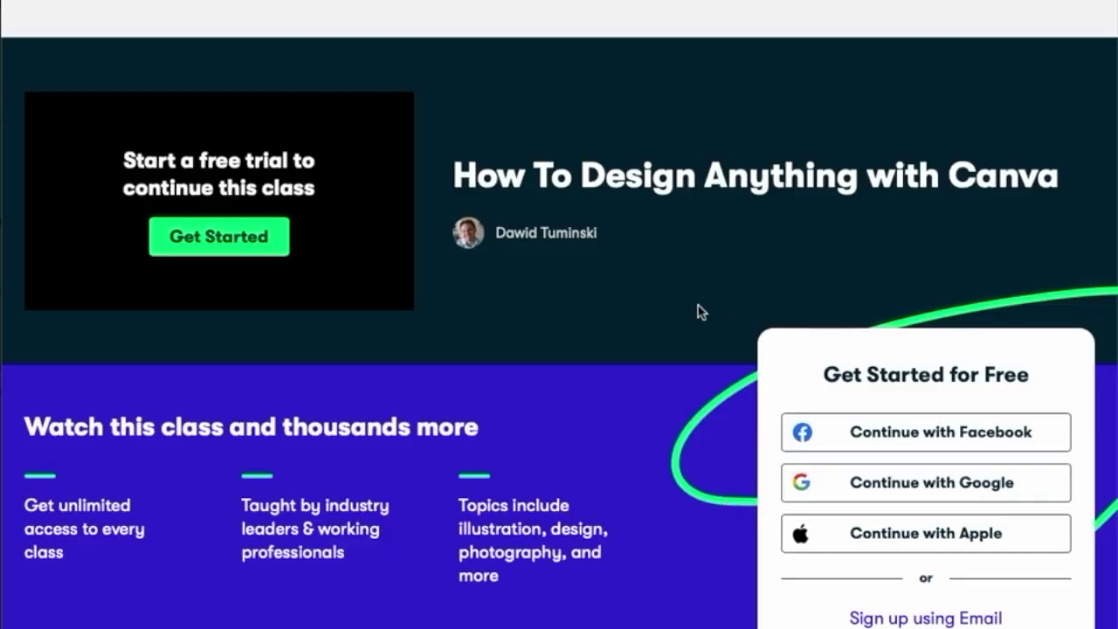
- Scroll through the How To Design Anything with Canva class's lessons and description
scroll(670, 339, "down", 5)
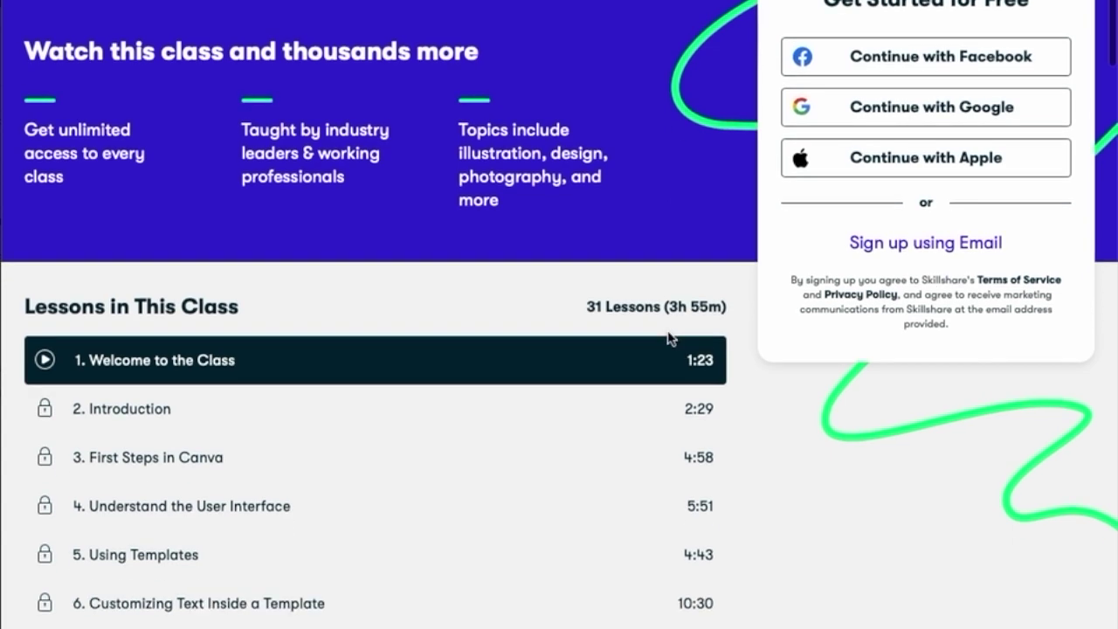
scroll(671, 339, "down", 4)
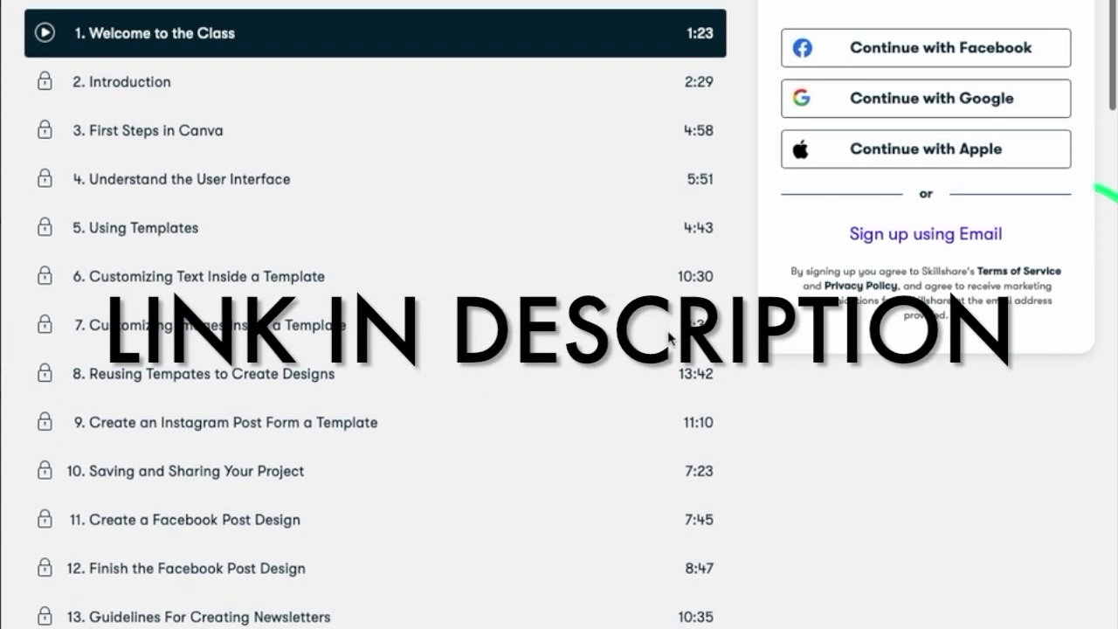
scroll(669, 339, "down", 4)
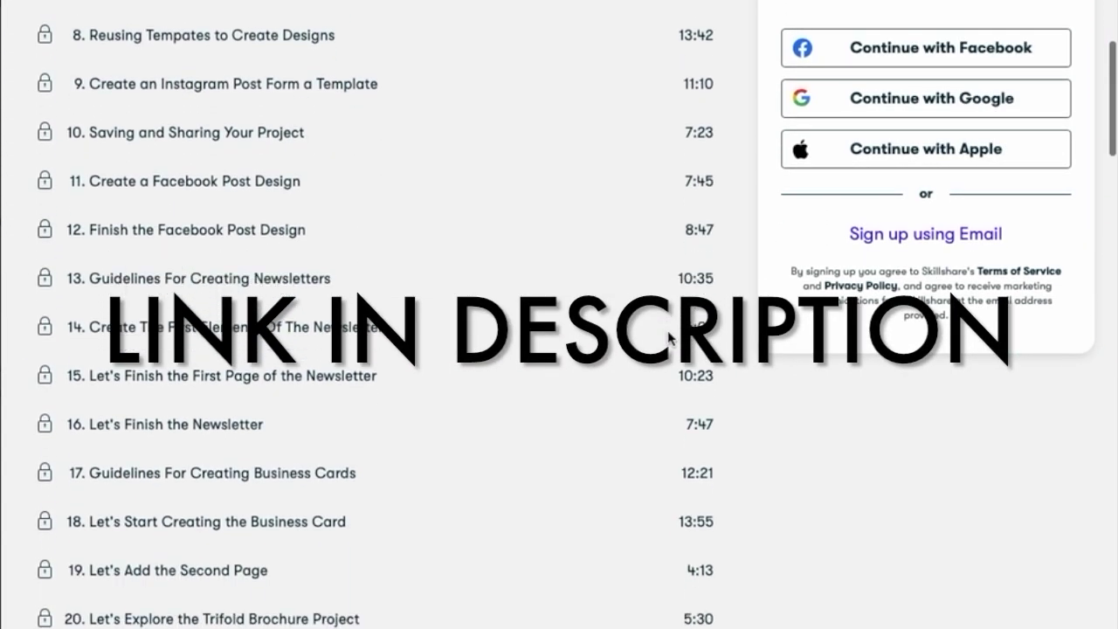
scroll(669, 339, "down", 11)
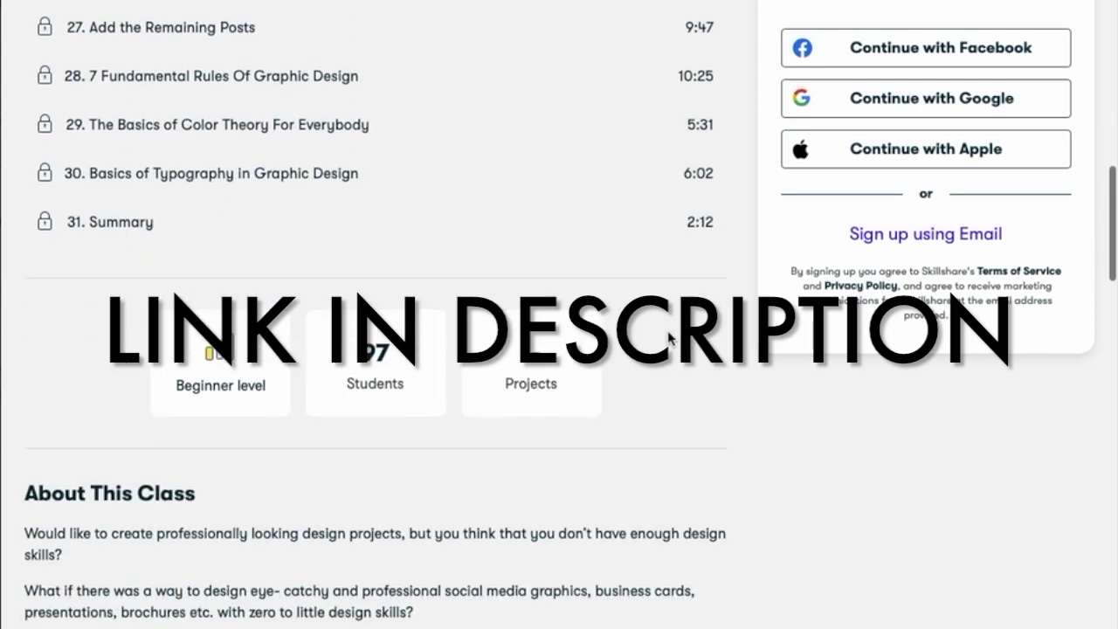
scroll(670, 339, "down", 5)
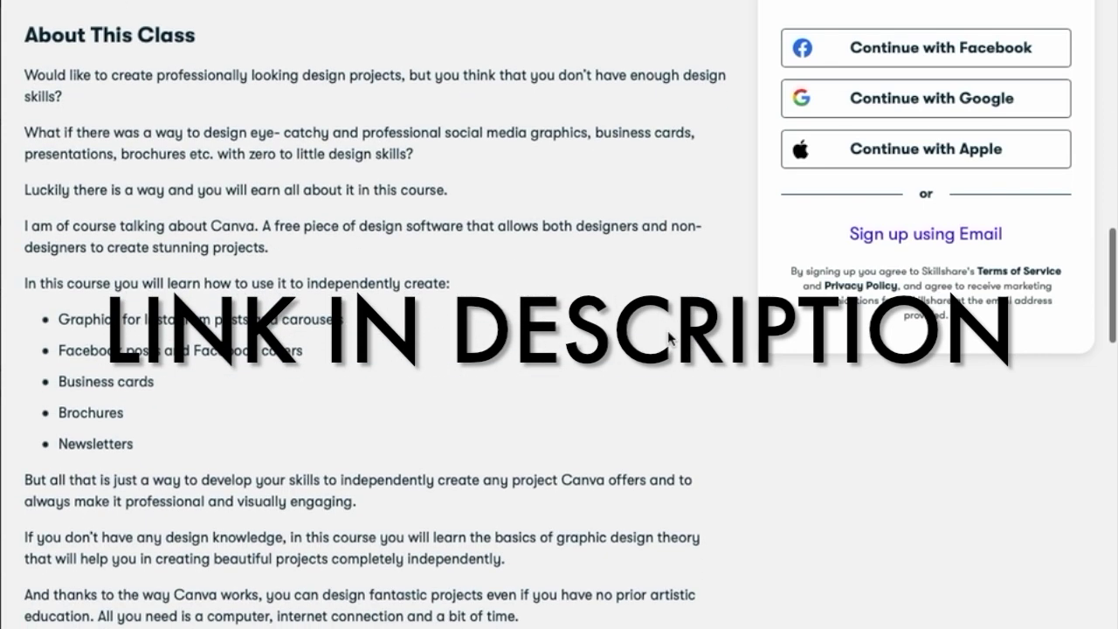
scroll(670, 339, "down", 5)
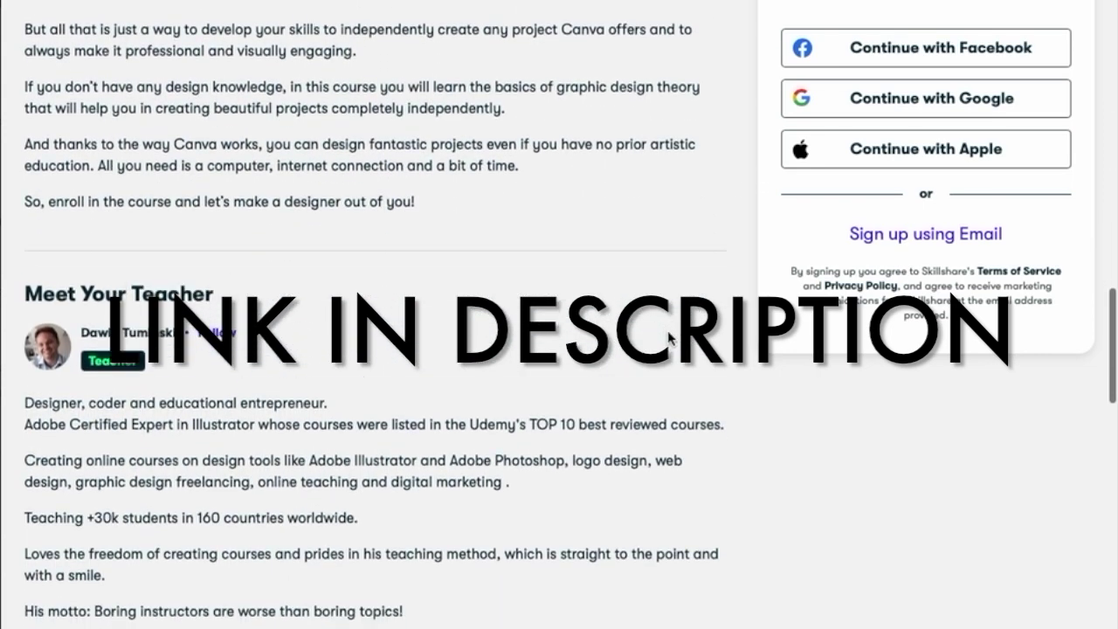
scroll(669, 339, "down", 6)
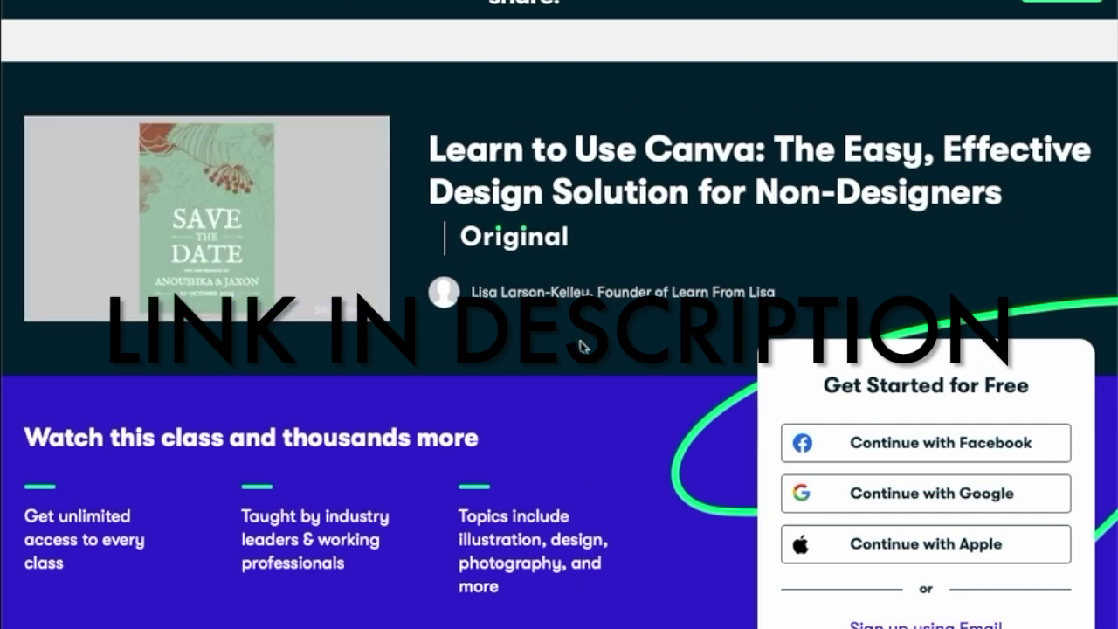
- Scroll down to the nine-lesson visual design class's Lessons in This Class list
scroll(583, 348, "down", 7)
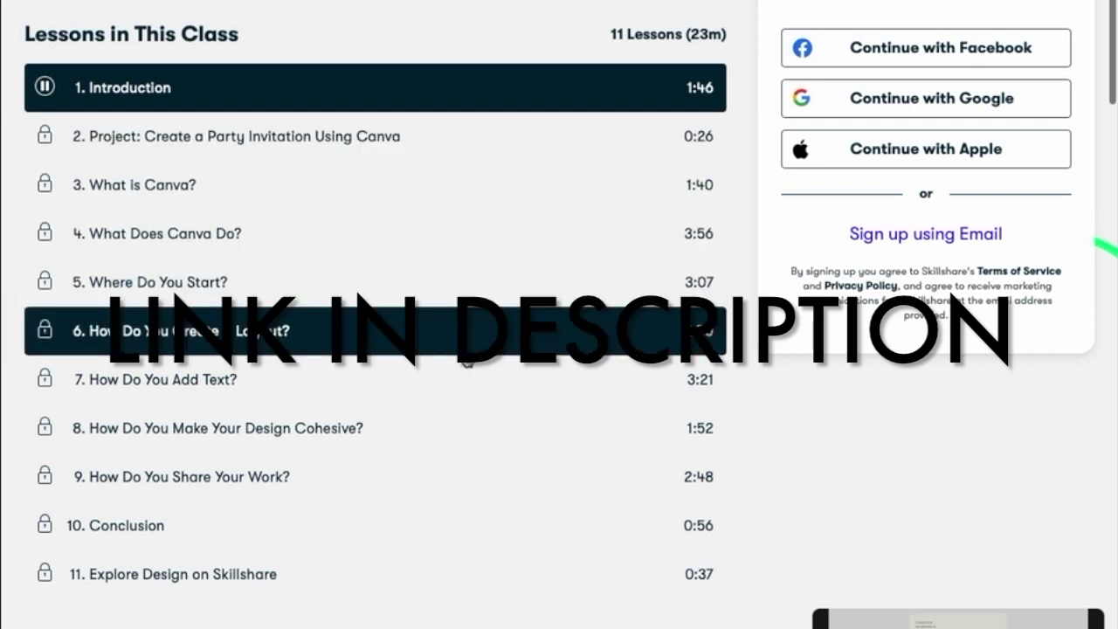
scroll(609, 450, "down", 4)
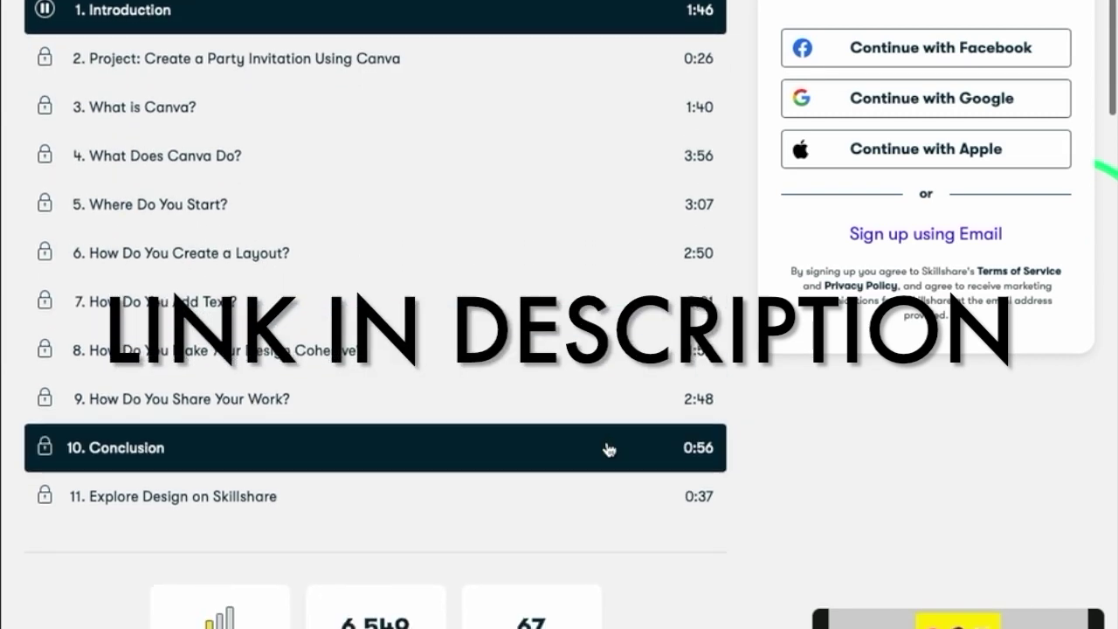
scroll(608, 450, "up", 3)
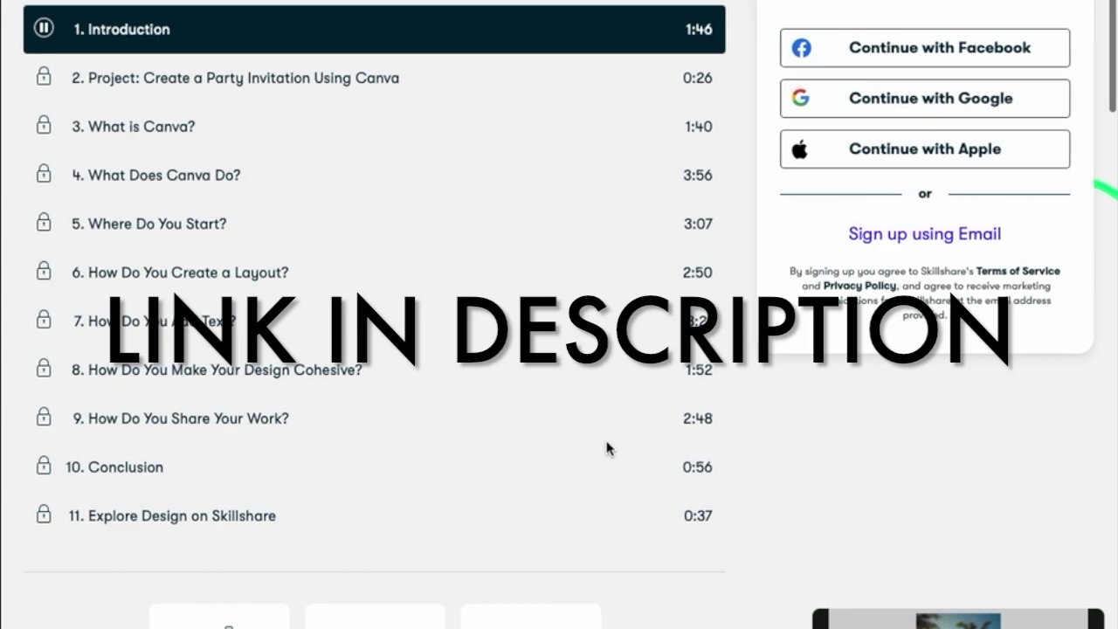
scroll(609, 448, "down", 5)
scroll(609, 447, "down", 12)
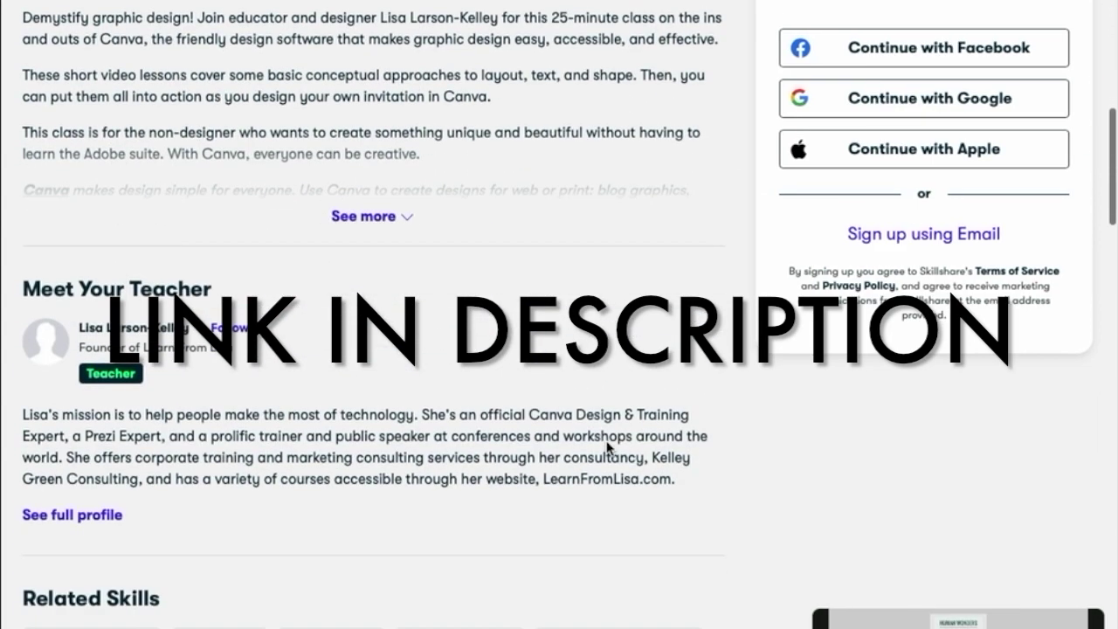
scroll(609, 449, "up", 15)
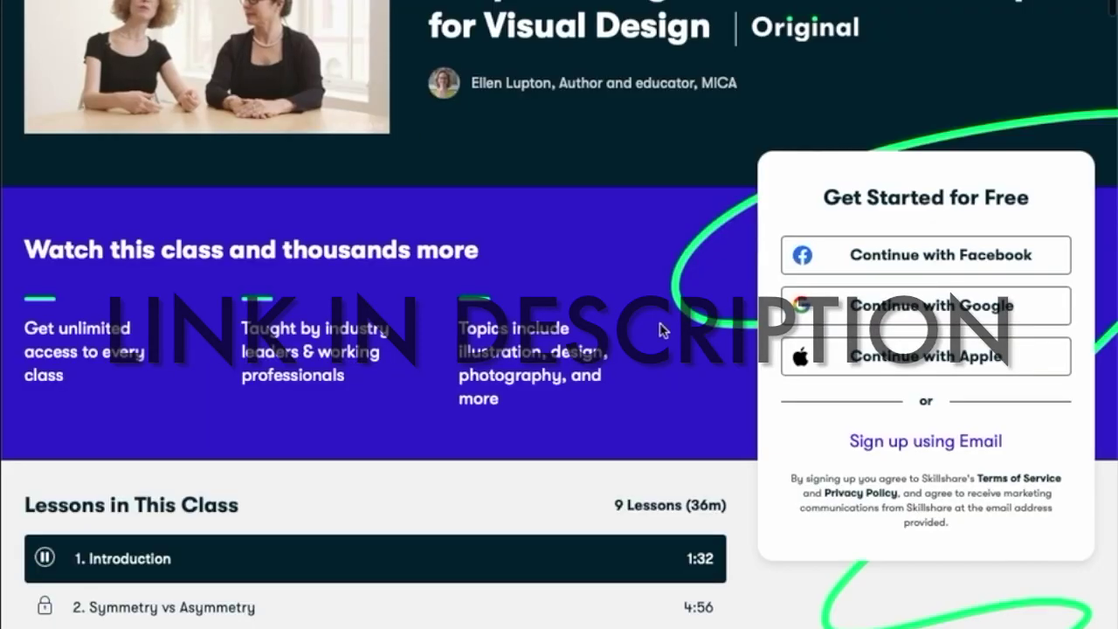
scroll(660, 329, "down", 6)
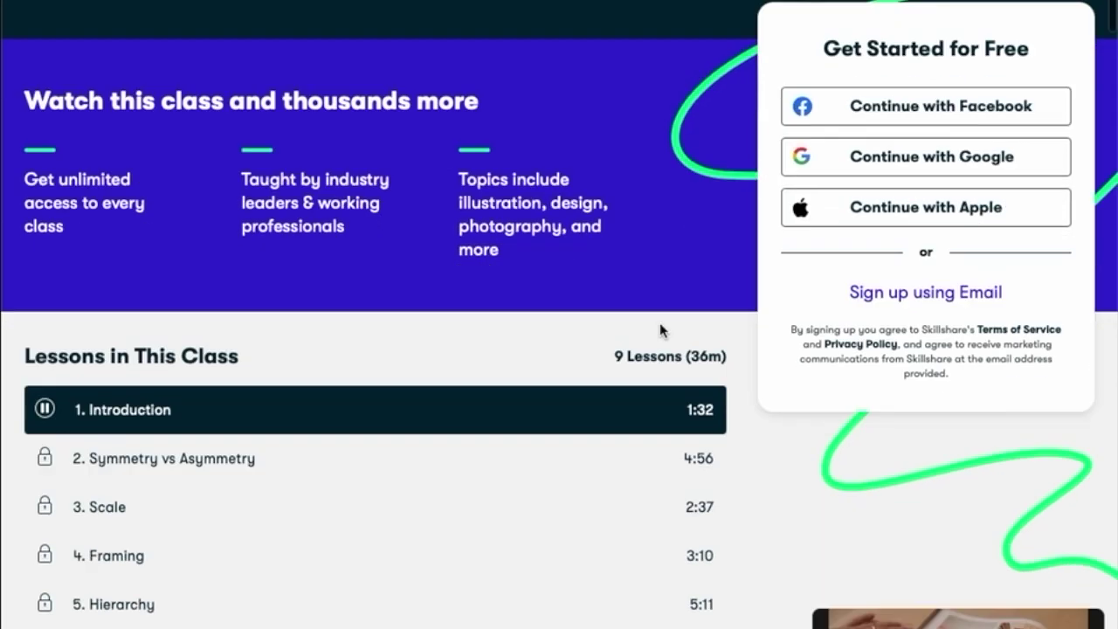